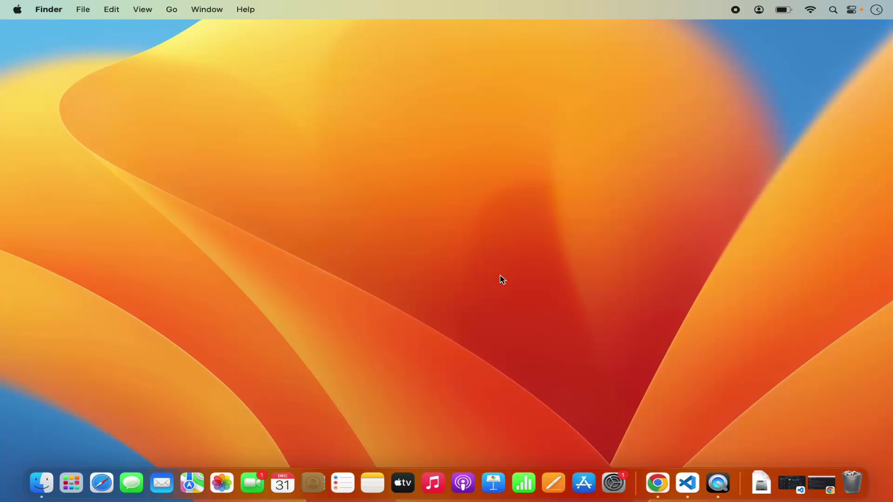
Step: Switch to Chrome and download the Apple silicon package R-4.3.2-arm64.pkg from the CRAN page for R on macOS
{"action": "left_click", "coordinate": [658, 484]}
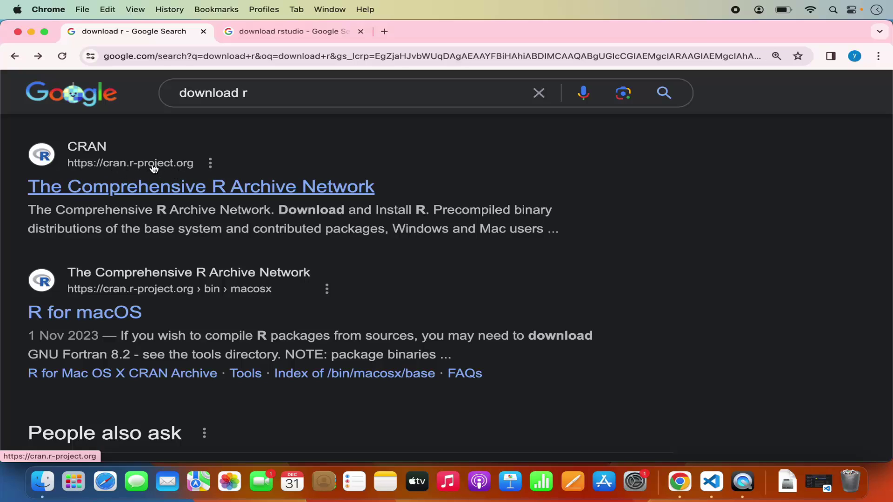
{"action": "left_click", "coordinate": [153, 187]}
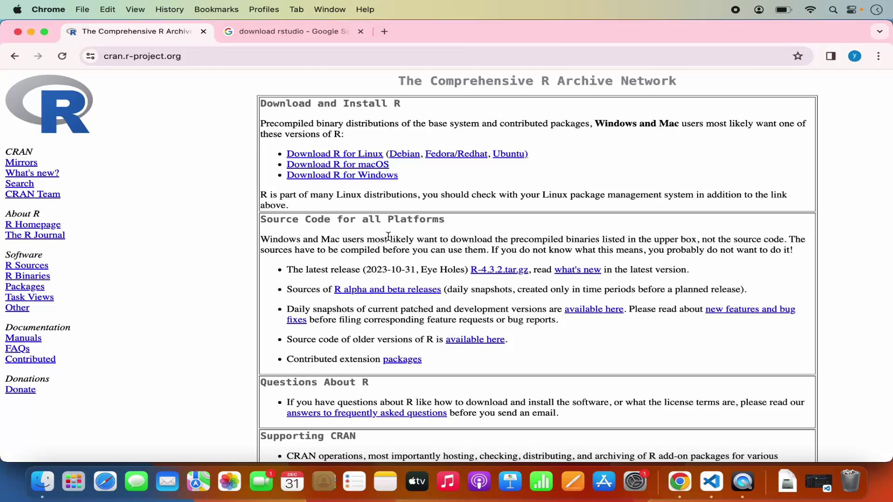
{"action": "left_click", "coordinate": [350, 166]}
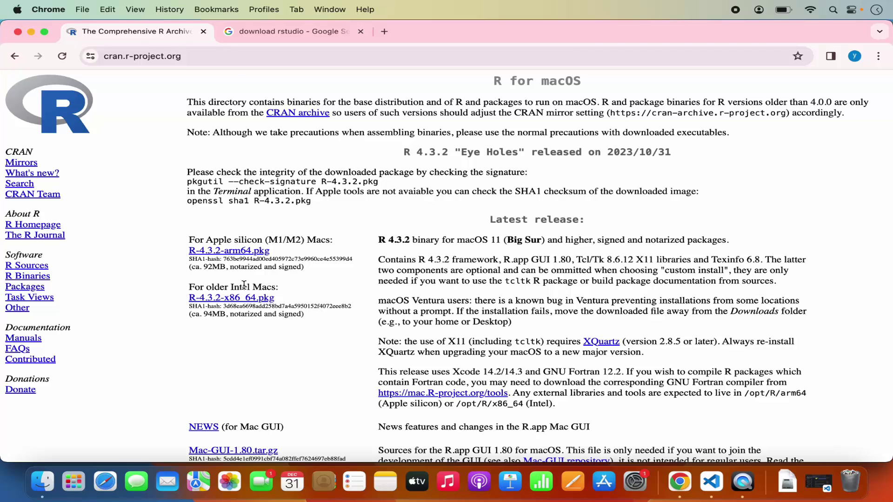
{"action": "left_click", "coordinate": [239, 253]}
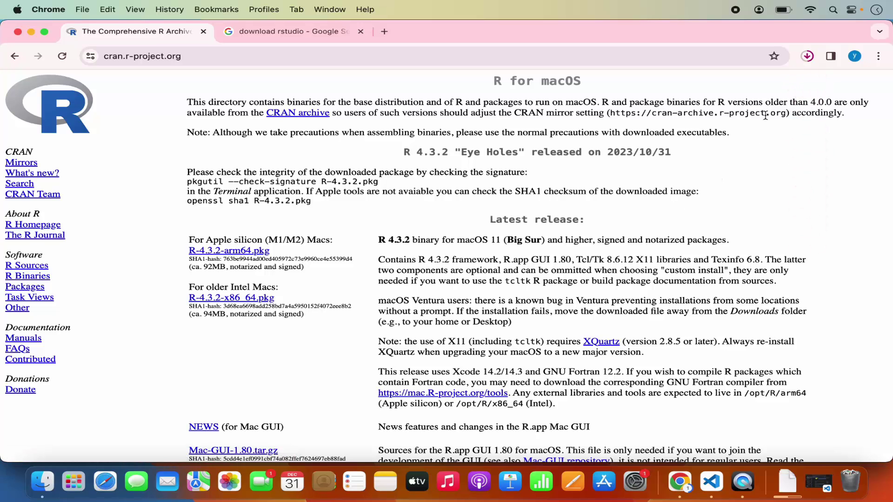
Step: Open the downloaded R-4.3.2-arm64.pkg in the Installer and minimise the browser window
{"action": "left_click", "coordinate": [807, 56]}
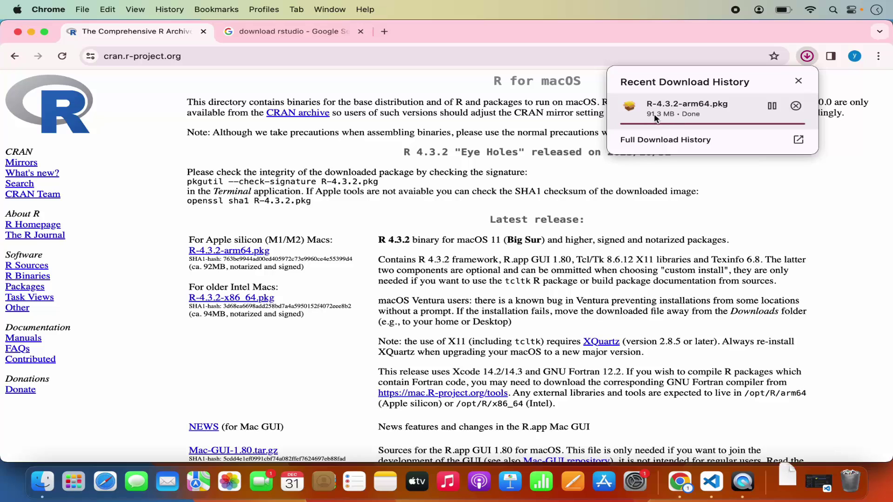
{"action": "left_click", "coordinate": [689, 111]}
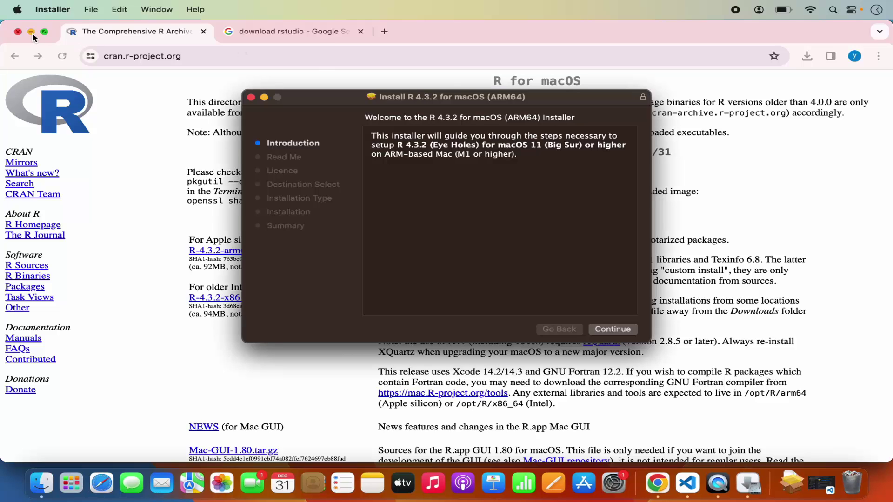
{"action": "left_click", "coordinate": [32, 32]}
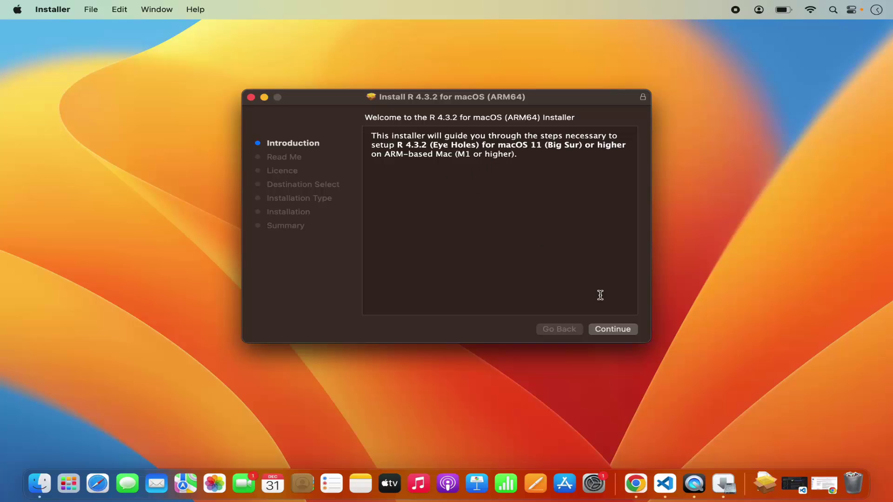
Step: Proceed through the R installer's introduction and Read Me information, and agree to the software licence terms
{"action": "left_click", "coordinate": [612, 330]}
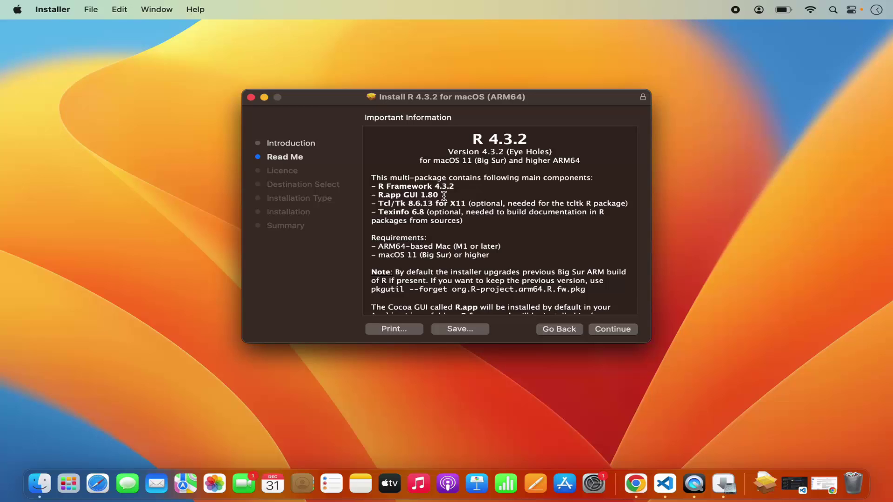
{"action": "scroll", "coordinate": [444, 195], "scroll_direction": "down", "scroll_amount": 3}
{"action": "scroll", "coordinate": [440, 190], "scroll_direction": "up", "scroll_amount": 3}
{"action": "scroll", "coordinate": [439, 205], "scroll_direction": "down", "scroll_amount": 3}
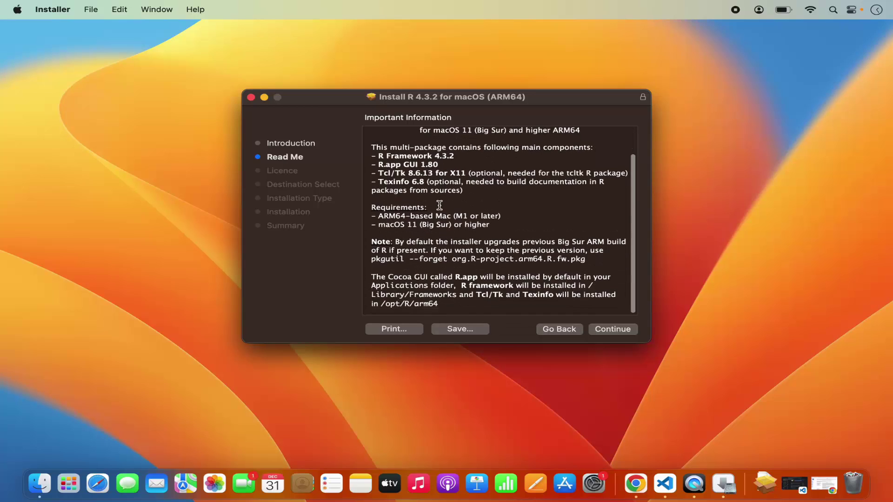
{"action": "scroll", "coordinate": [439, 206], "scroll_direction": "up", "scroll_amount": 1}
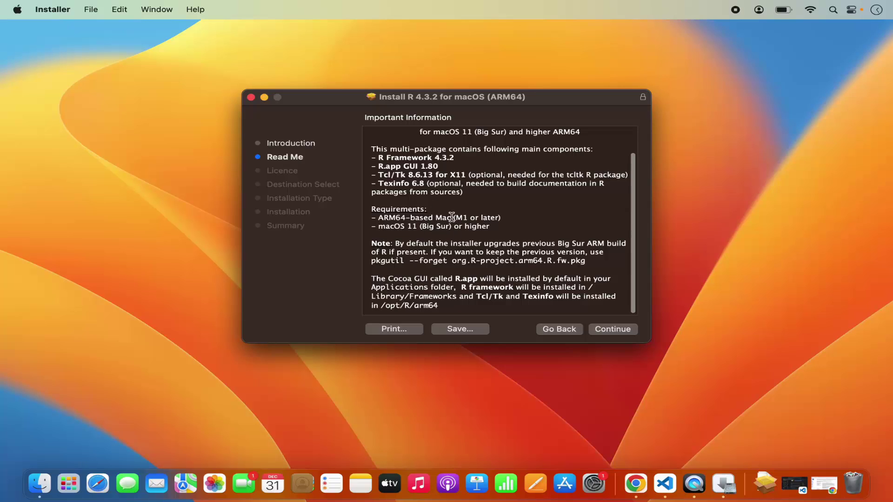
{"action": "left_click", "coordinate": [607, 330]}
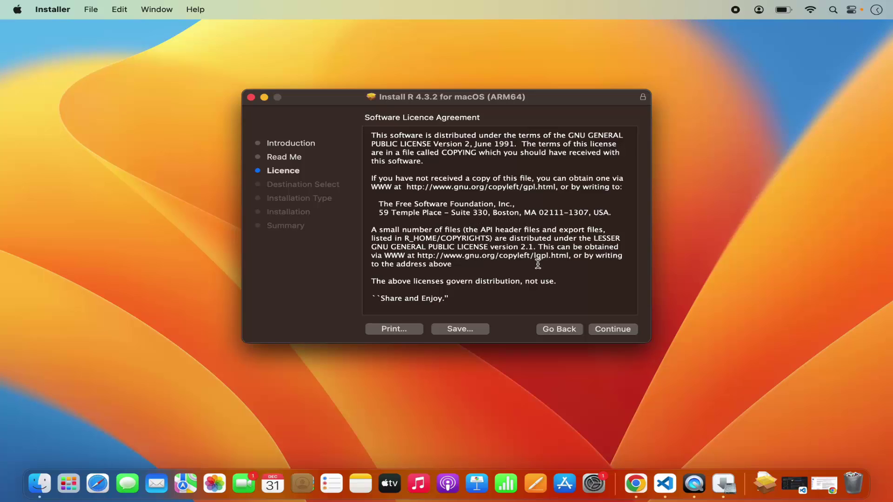
{"action": "left_click", "coordinate": [607, 329]}
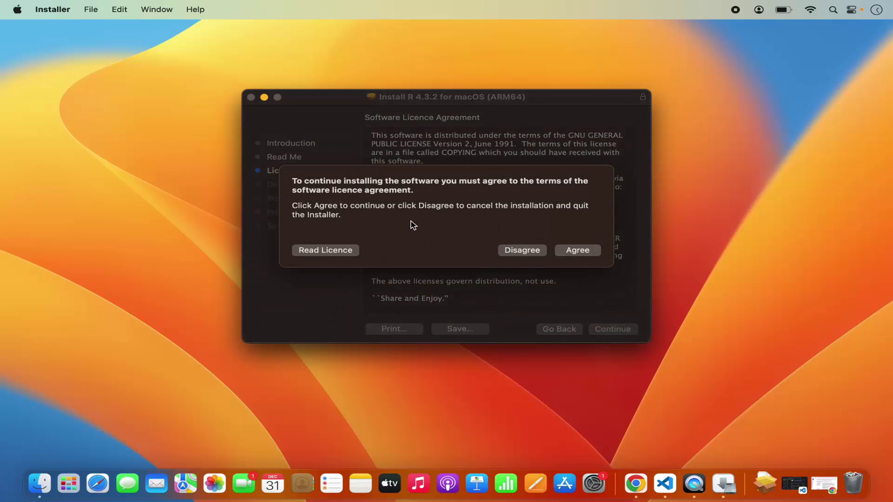
{"action": "left_click", "coordinate": [577, 251]}
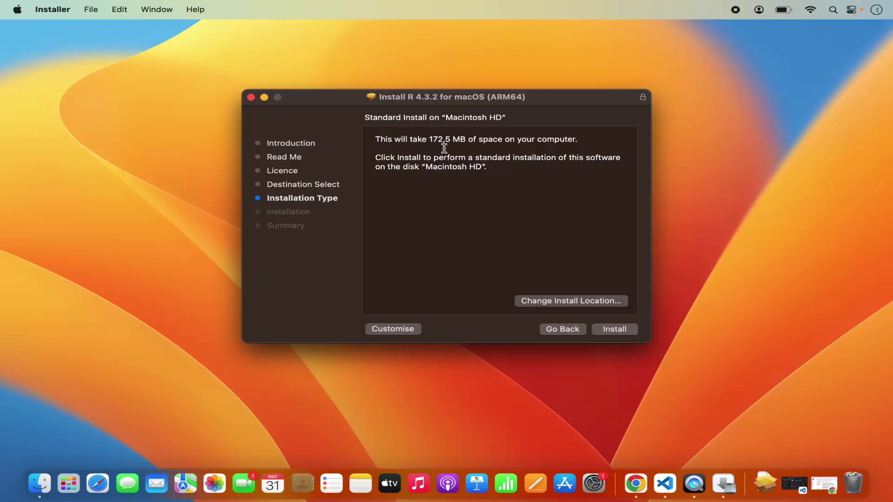
Step: Run the standard installation of R, authorising it with the account password, and close the installer, moving its package to the Bin
{"action": "left_click", "coordinate": [622, 332]}
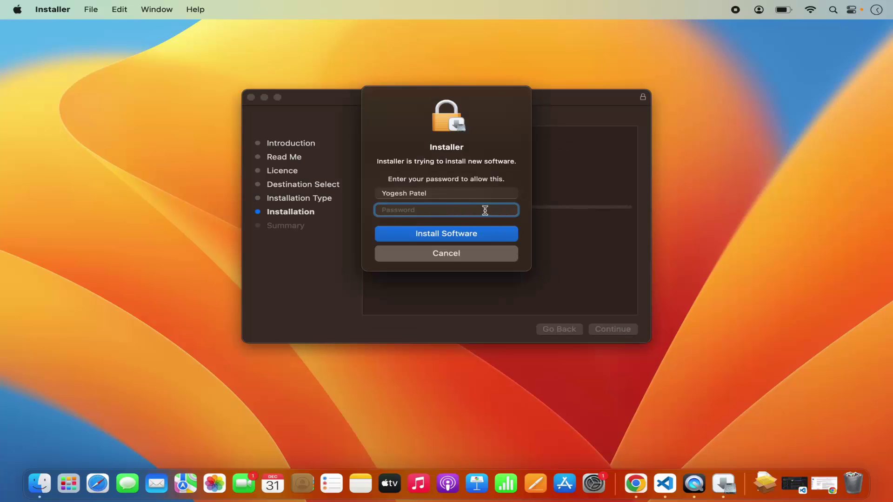
{"action": "type", "text": "•••••"}
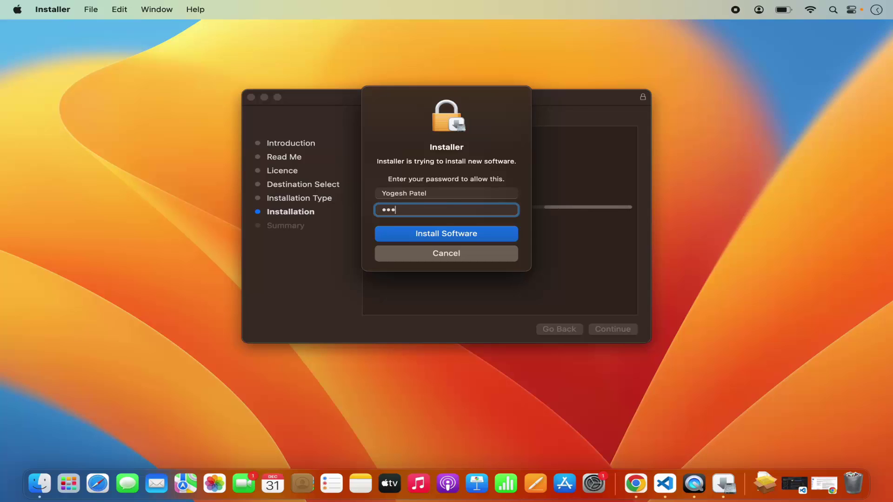
{"action": "key", "text": "Return"}
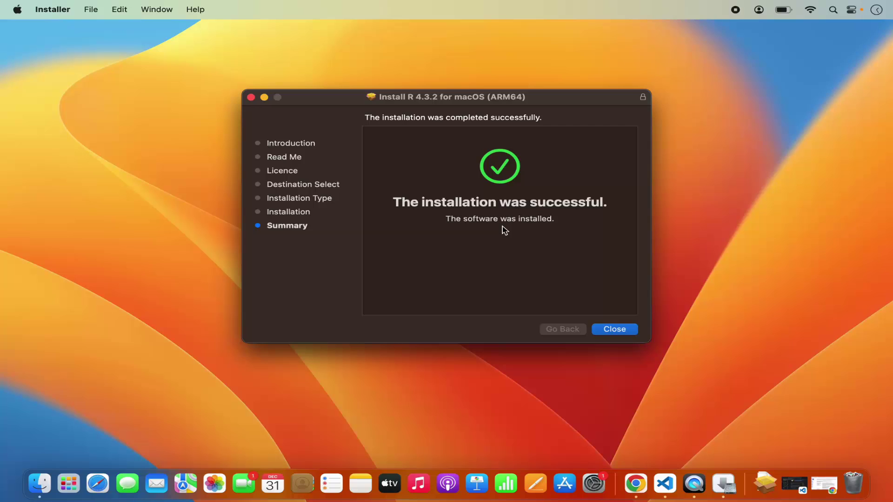
{"action": "left_click", "coordinate": [615, 331]}
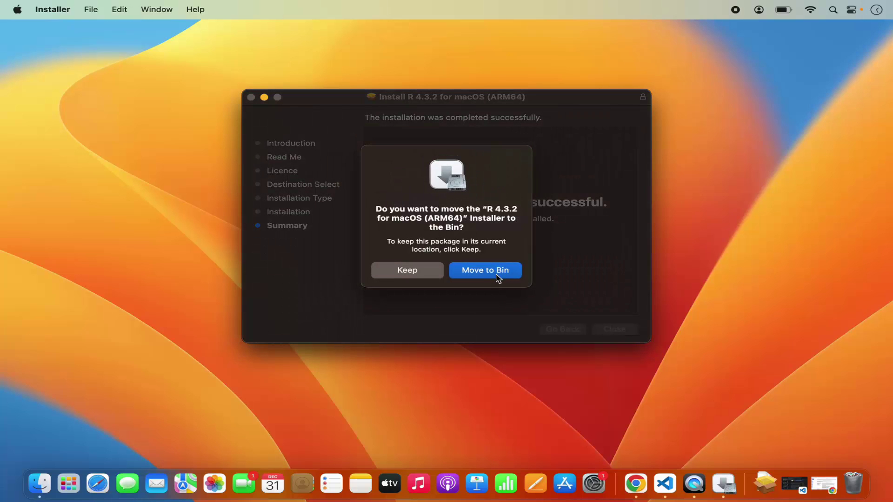
{"action": "left_click", "coordinate": [489, 273]}
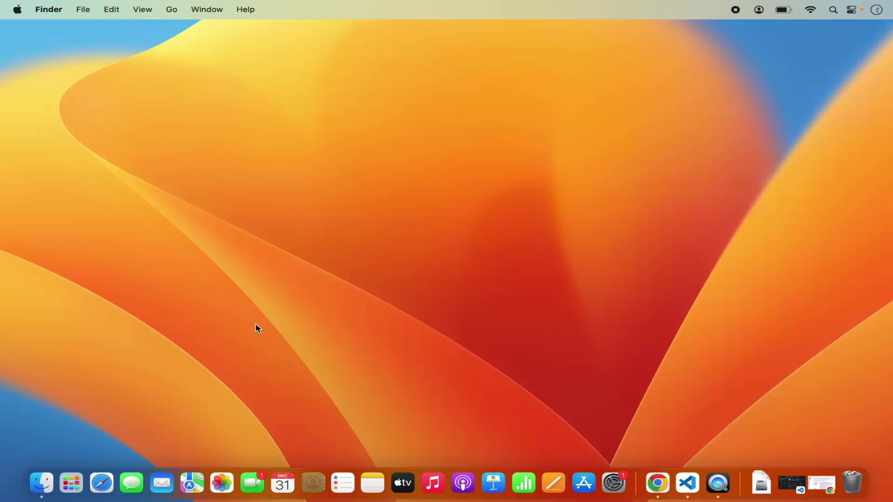
Step: Launch the installed R application and enlarge the R Console window to fill the screen
{"action": "left_click", "coordinate": [69, 485]}
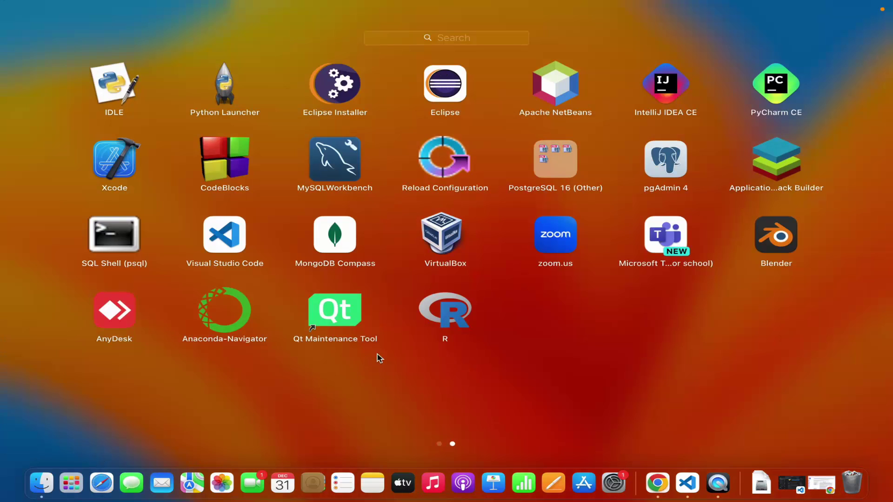
{"action": "left_click", "coordinate": [448, 318]}
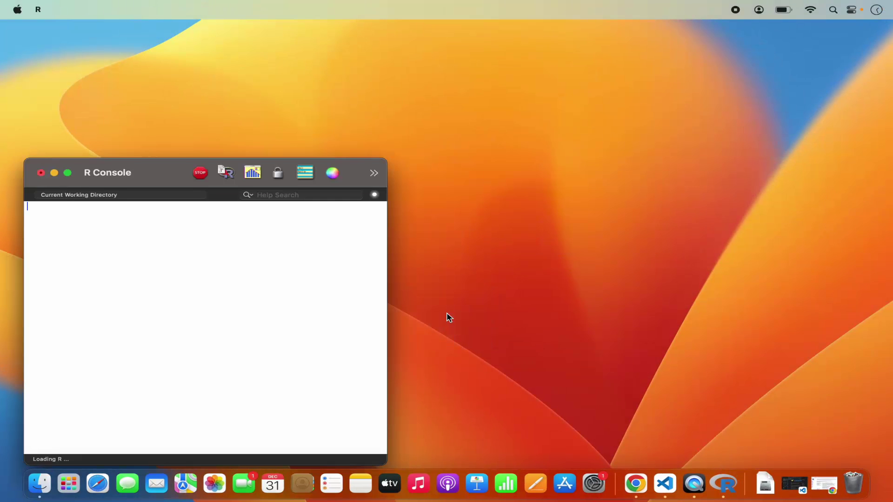
{"action": "left_click_drag", "start_coordinate": [170, 173], "coordinate": [352, 114]}
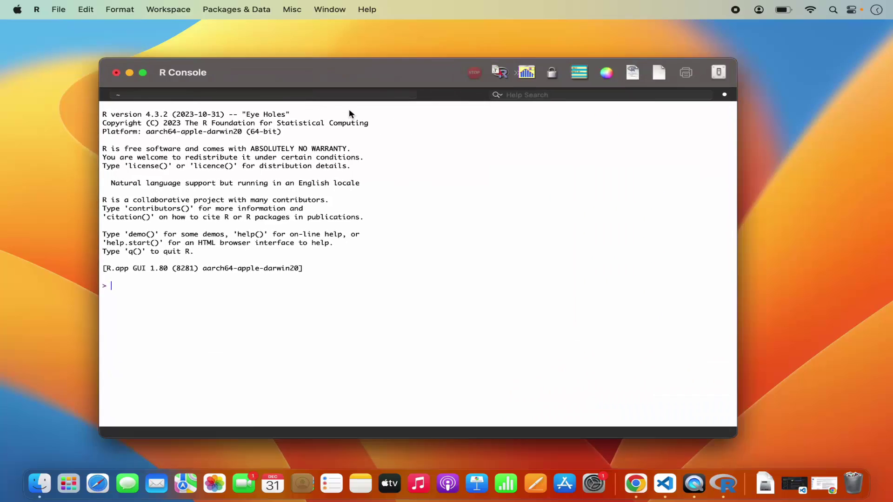
{"action": "double_click", "coordinate": [351, 113]}
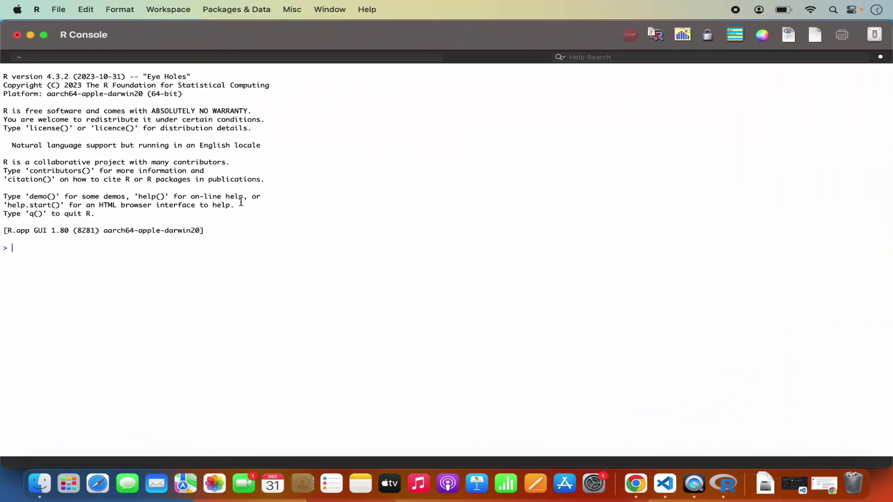
Step: Increase the text size in the R Console to a comfortably readable level
{"action": "key", "text": "super+plus"}
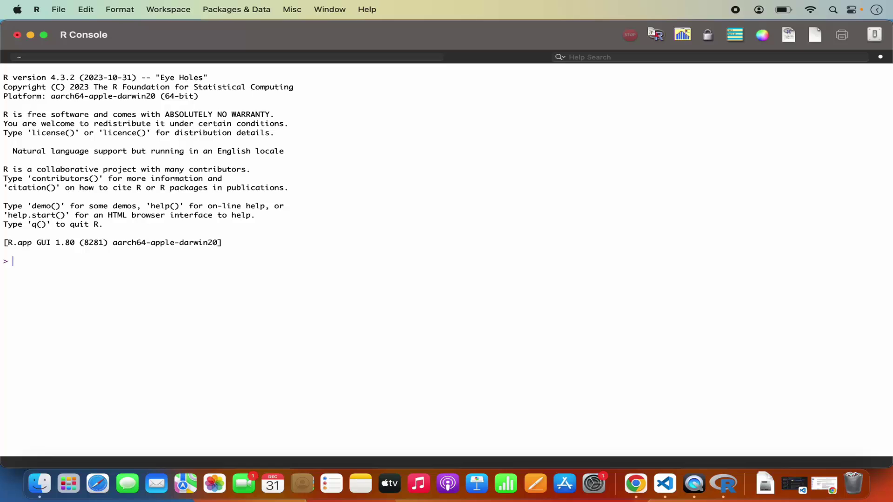
{"action": "key", "text": "super+plus"}
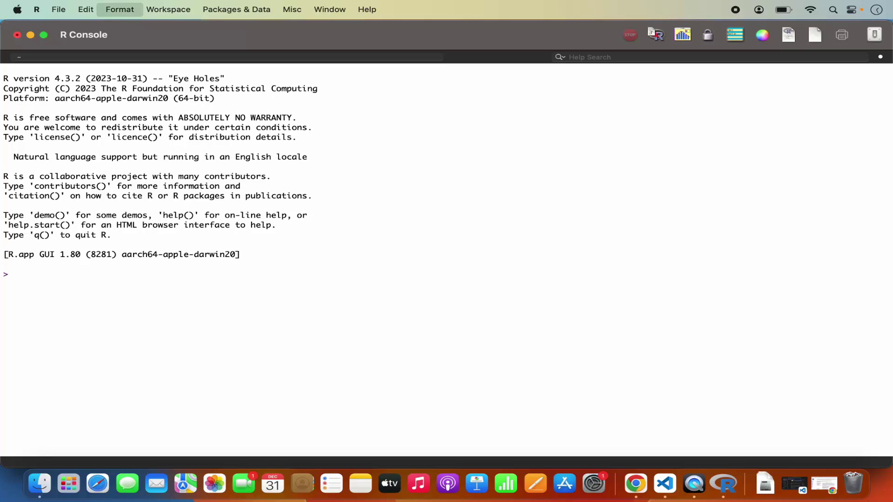
{"action": "key", "text": "super+plus"}
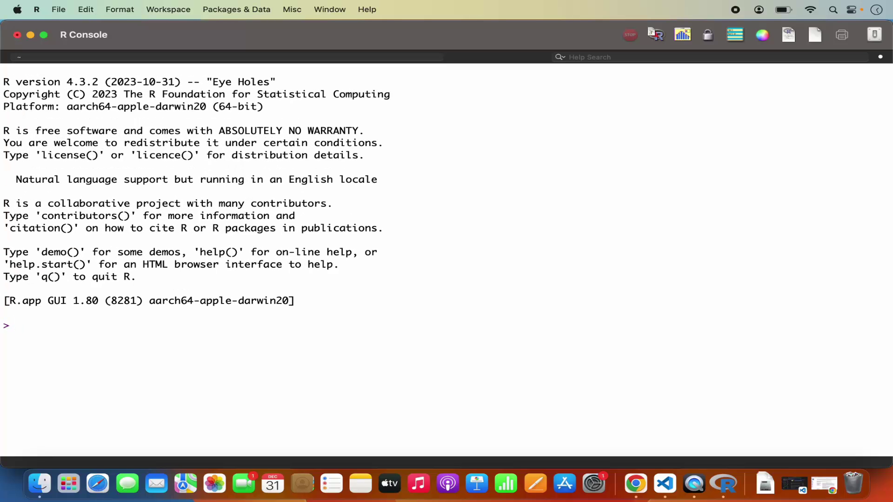
{"action": "key", "text": "super+minus"}
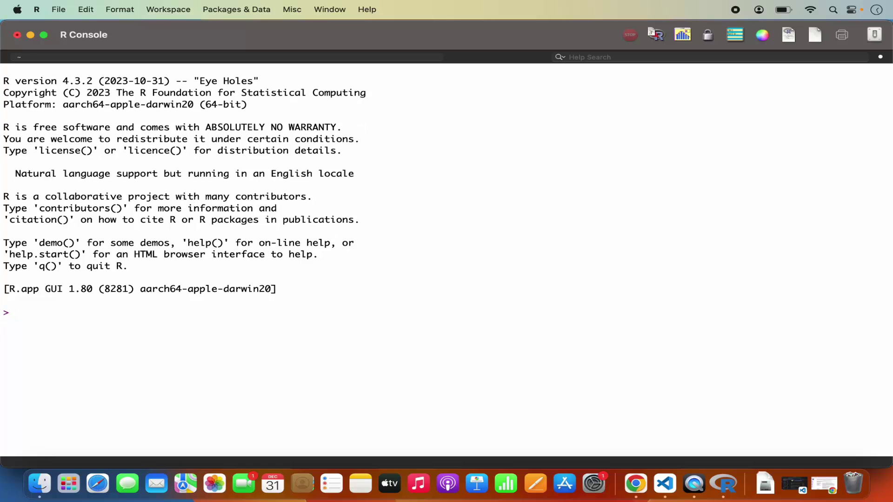
{"action": "key", "text": "super+minus"}
{"action": "key", "text": "super+minus"}
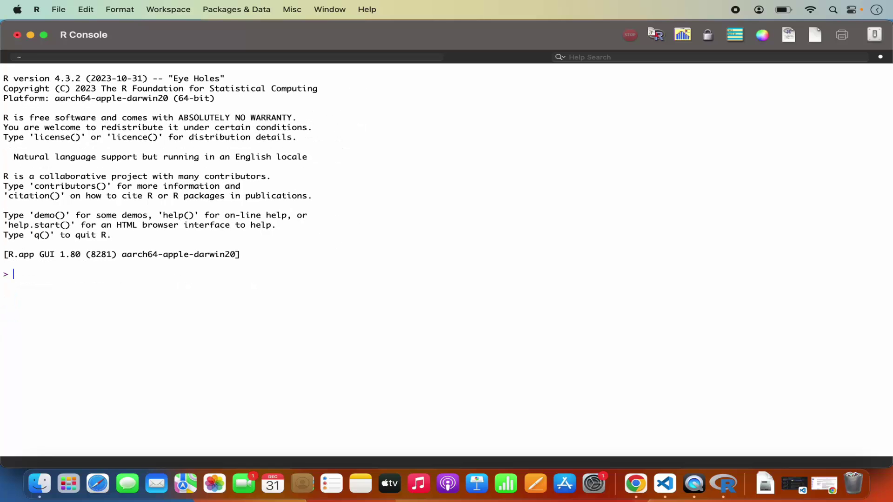
{"action": "key", "text": "super+plus"}
{"action": "key", "text": "super+plus"}
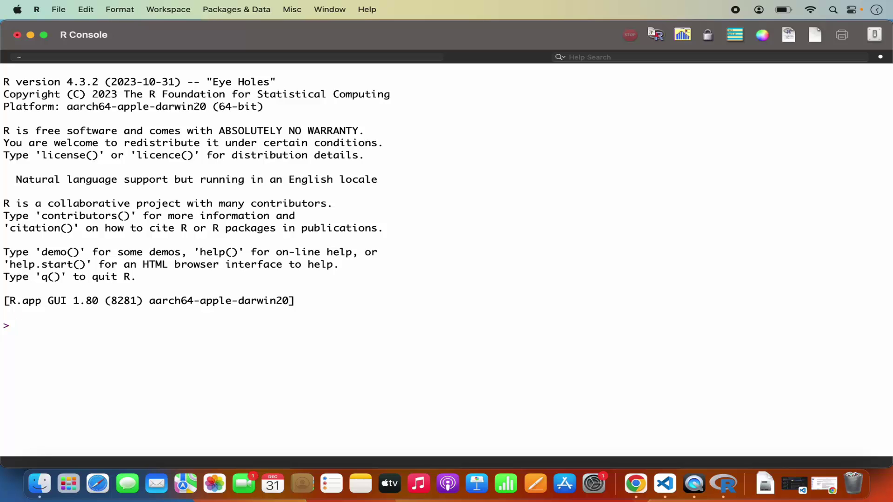
Step: Run print("Hello World") in the R Console and quit the session with q() without saving the workspace image
{"action": "type", "text": "print(\""}
{"action": "type", "text": "e"}
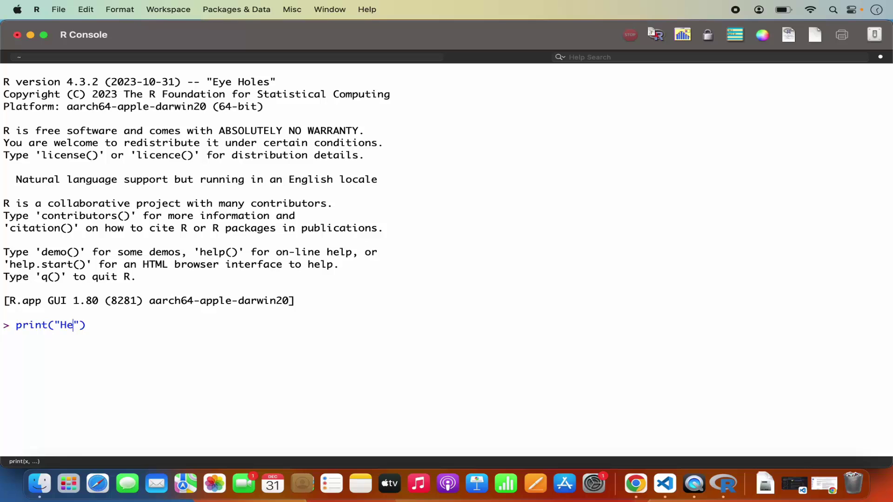
{"action": "type", "text": "llo World"}
{"action": "key", "text": "Return"}
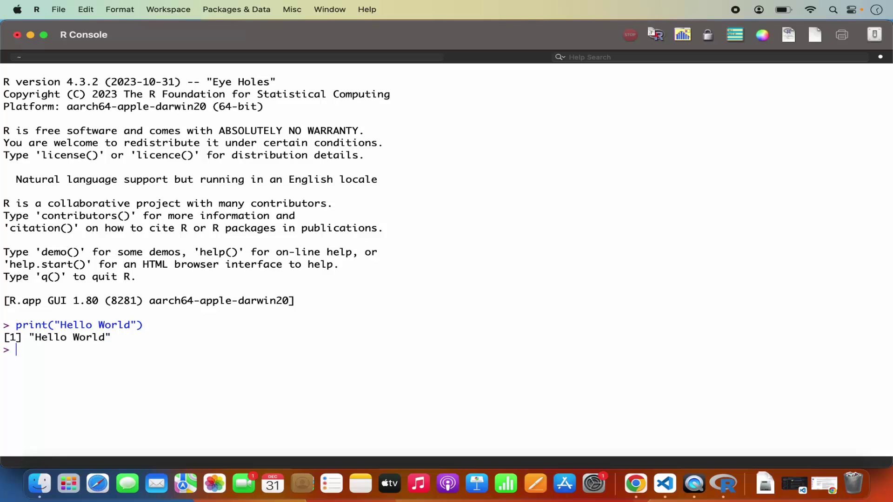
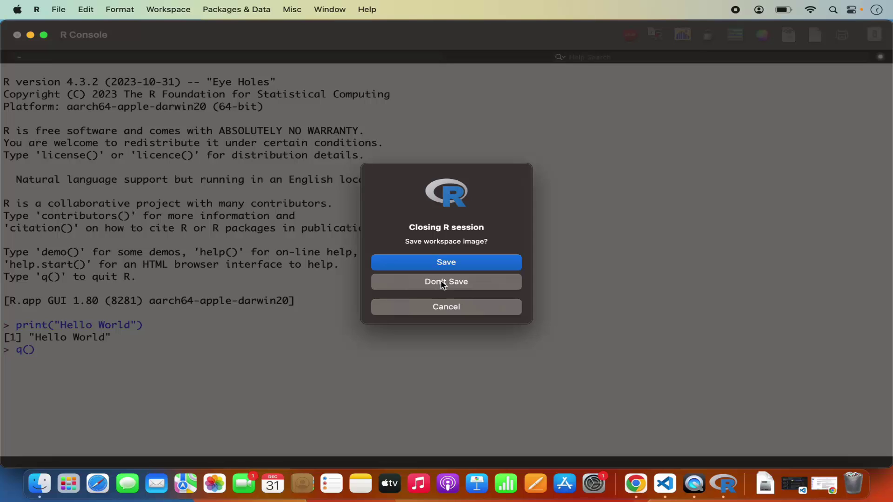
{"action": "left_click", "coordinate": [442, 284]}
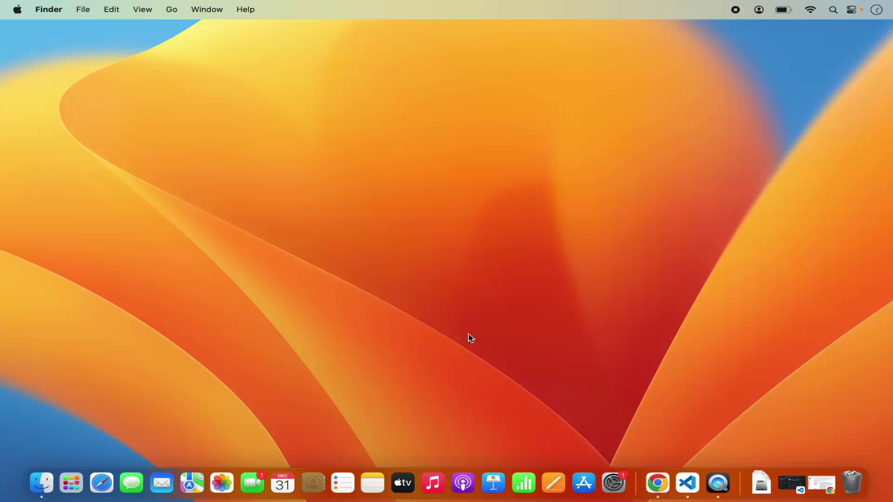
Step: Find and open Terminal through the system search, and enlarge its window to fill the screen
{"action": "left_click", "coordinate": [833, 10]}
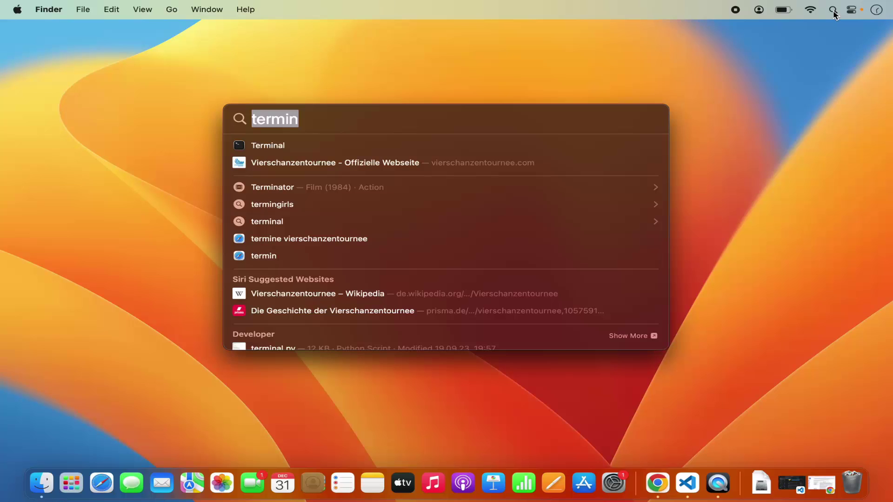
{"action": "type", "text": "termin"}
{"action": "key", "text": "Return"}
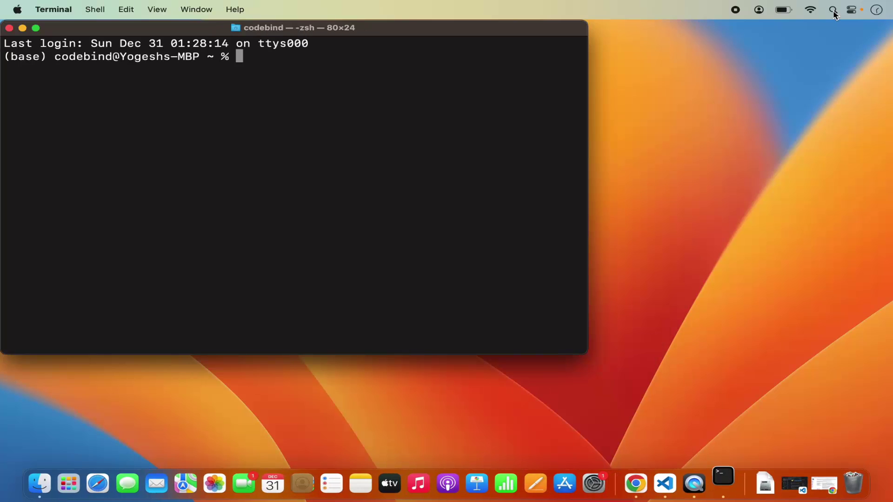
{"action": "double_click", "coordinate": [498, 33]}
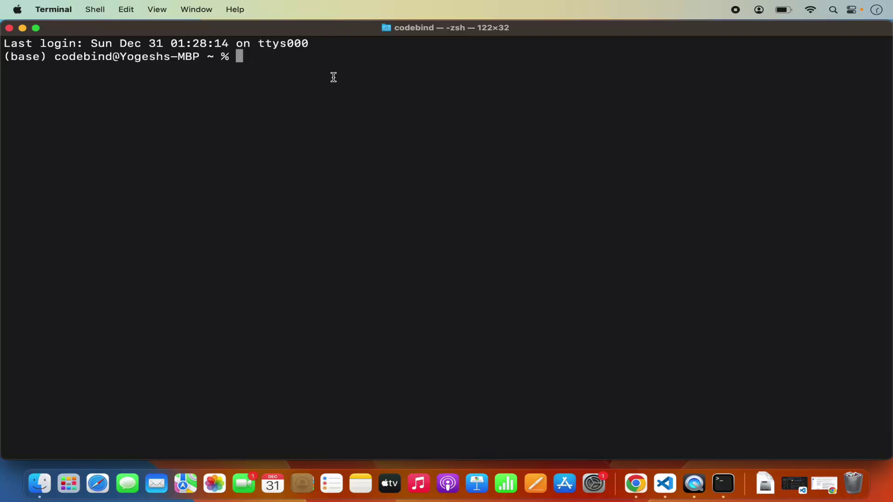
Step: Start R in the Terminal session and run print("Hello") at its prompt
{"action": "type", "text": "R"}
{"action": "key", "text": "Return"}
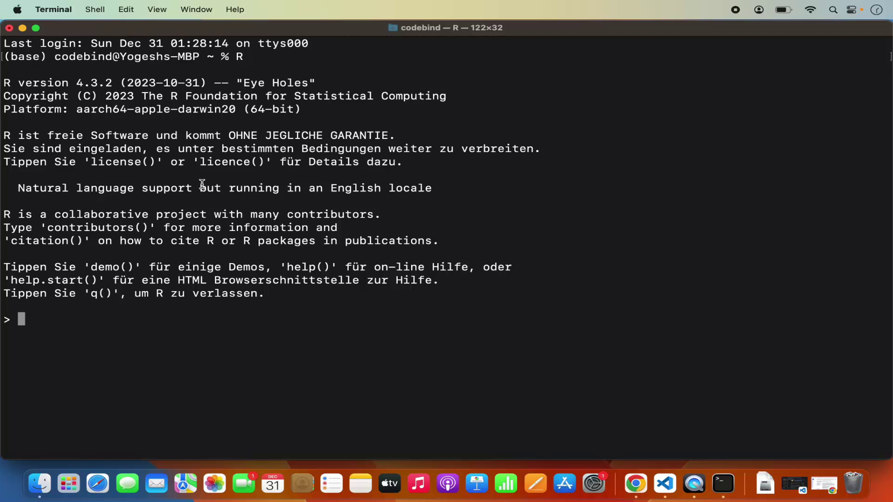
{"action": "type", "text": "print()"}
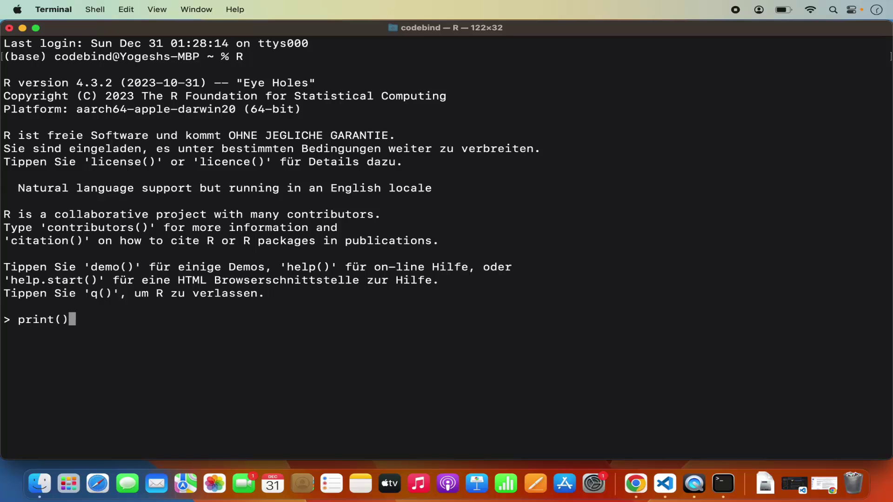
{"action": "key", "text": "Left"}
{"action": "type", "text": "\"\""}
{"action": "key", "text": "Left"}
{"action": "type", "text": "Hello"}
{"action": "key", "text": "Return"}
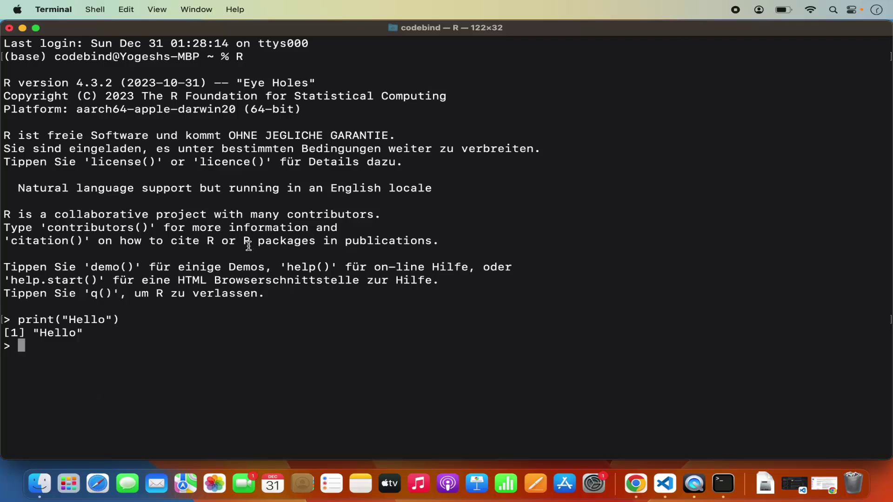
Step: Close the Terminal window and terminate the R process running in it
{"action": "left_click_drag", "start_coordinate": [235, 55], "coordinate": [245, 57]}
{"action": "left_click", "coordinate": [244, 57]}
{"action": "left_click", "coordinate": [10, 28]}
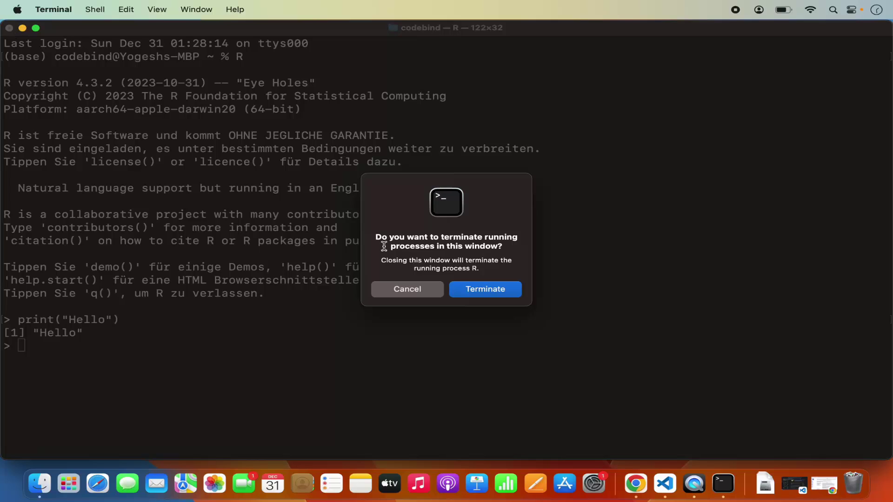
{"action": "left_click", "coordinate": [474, 290]}
{"action": "left_click", "coordinate": [480, 354]}
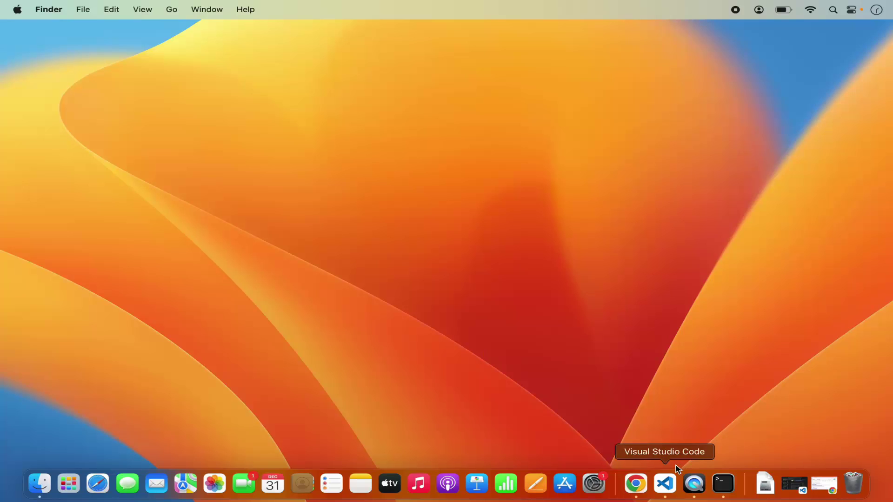
Step: Switch to Chrome and open Posit's RStudio Desktop page from the "download rstudio" search results
{"action": "left_click", "coordinate": [640, 487]}
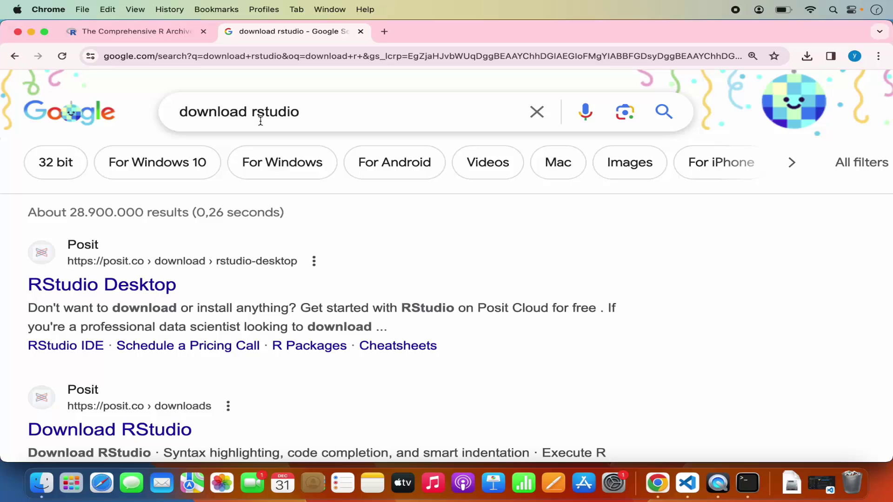
{"action": "left_click", "coordinate": [132, 286]}
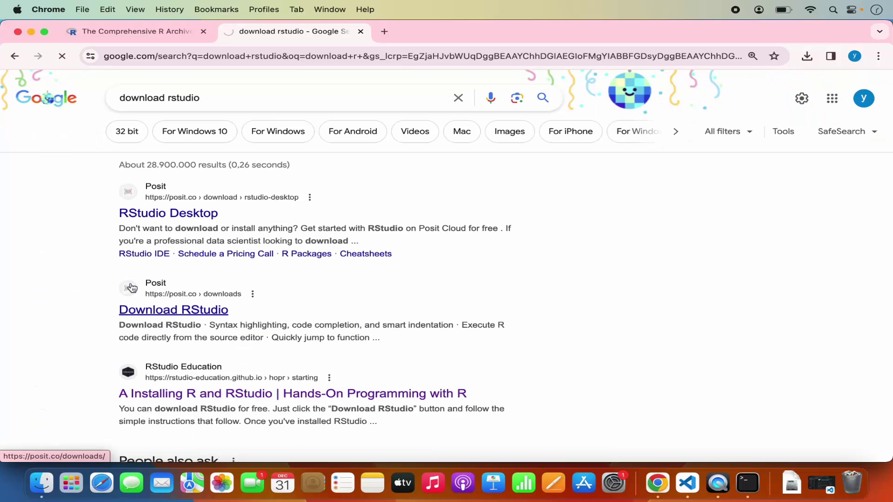
{"action": "left_click", "coordinate": [145, 417]}
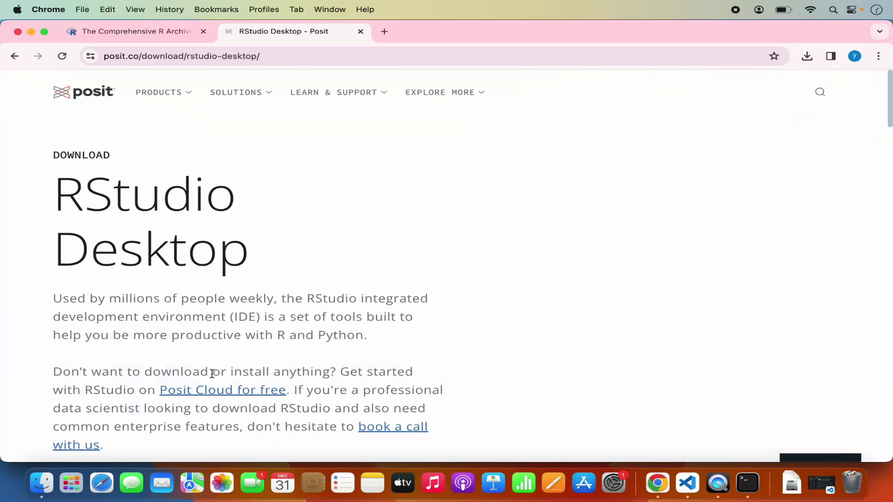
Step: Download RStudio Desktop for macOS 11+ and follow its progress in the recent downloads until it completes
{"action": "scroll", "coordinate": [283, 318], "scroll_direction": "down", "scroll_amount": 5}
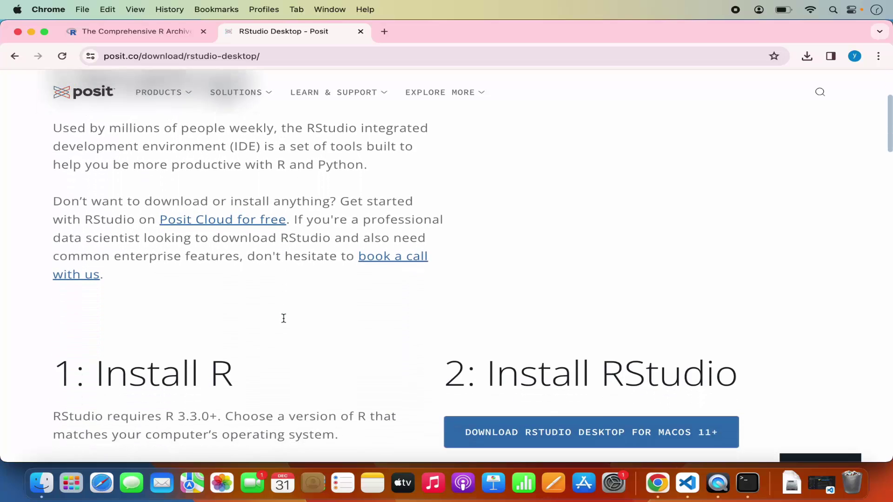
{"action": "scroll", "coordinate": [284, 319], "scroll_direction": "down", "scroll_amount": 4}
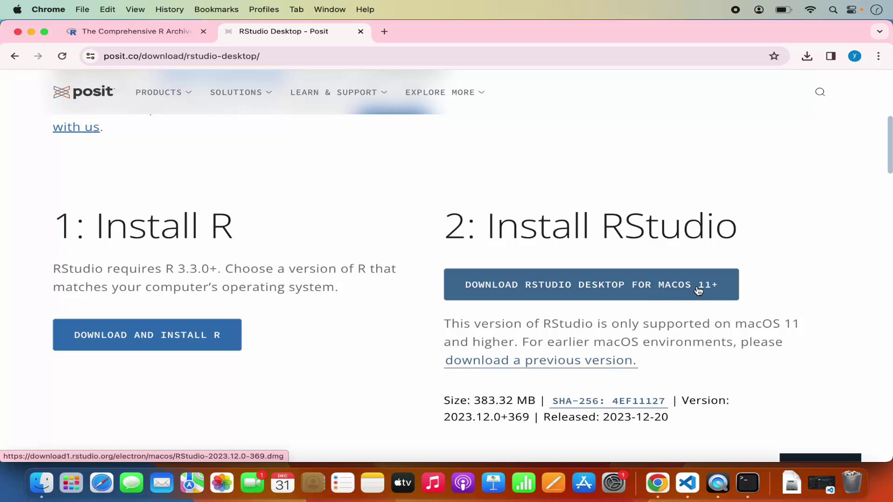
{"action": "left_click", "coordinate": [632, 287]}
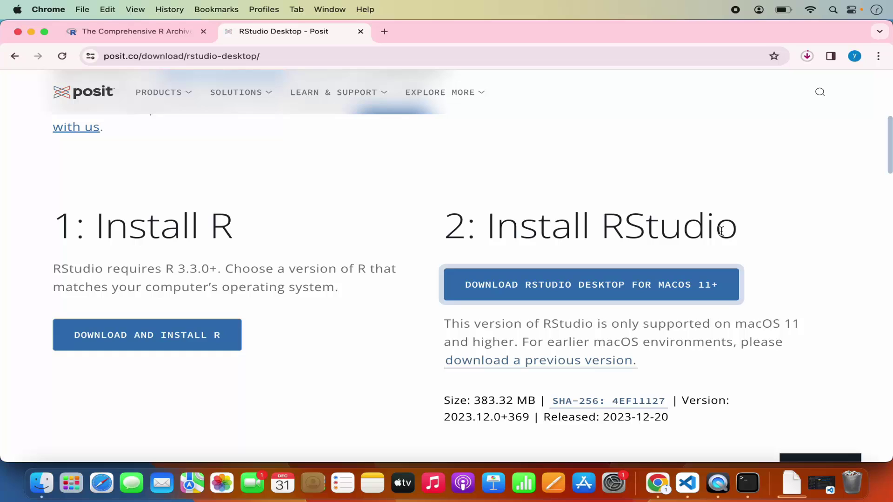
{"action": "left_click", "coordinate": [807, 56]}
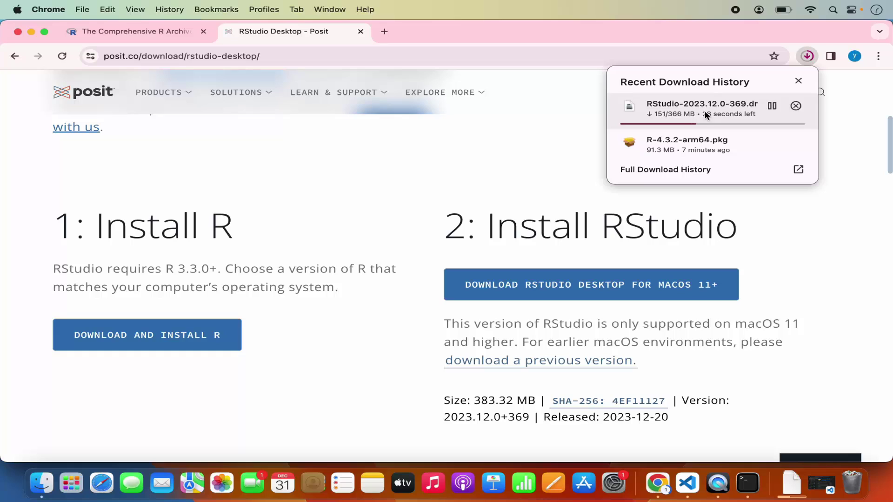
{"action": "scroll", "coordinate": [659, 215], "scroll_direction": "up", "scroll_amount": 1}
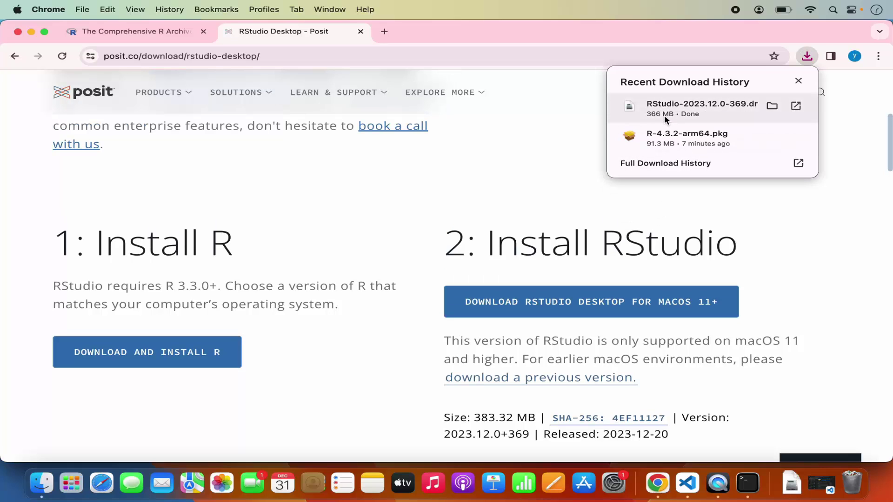
Step: Open the downloaded RStudio-2023.12.0-369 disk image, minimize the browser, and reposition the disk image window on the desktop
{"action": "left_click", "coordinate": [691, 108]}
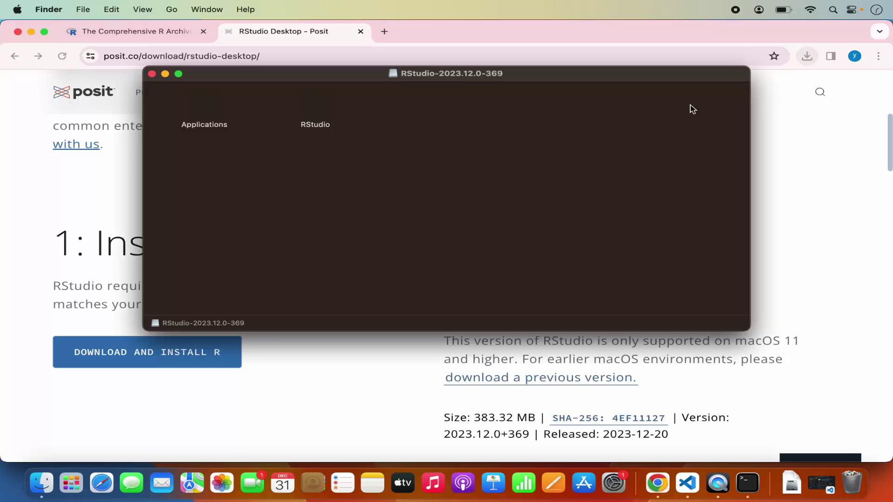
{"action": "left_click", "coordinate": [30, 31]}
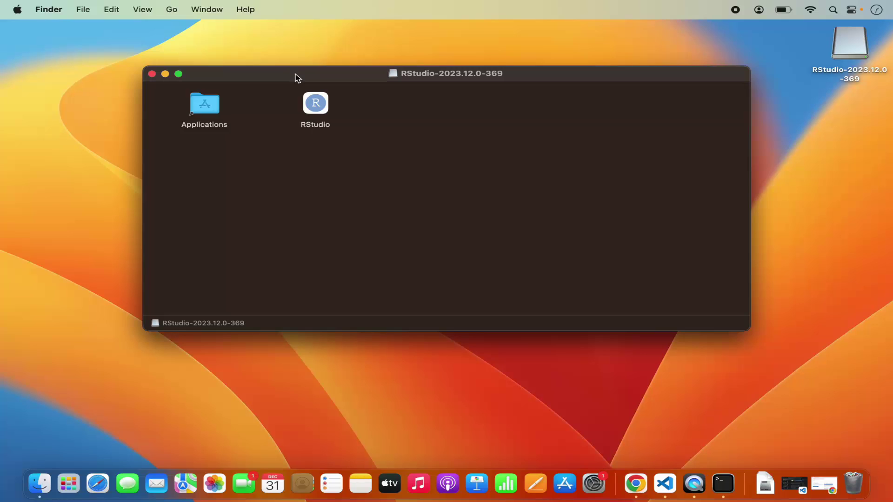
{"action": "left_click_drag", "start_coordinate": [298, 78], "coordinate": [382, 93]}
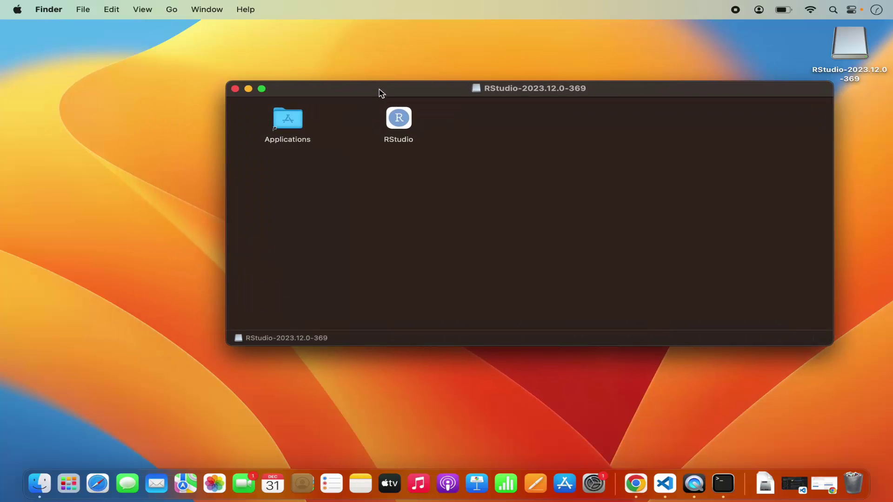
Step: Install RStudio by copying it from the disk image into Applications, and close the disk image window
{"action": "left_click", "coordinate": [399, 122]}
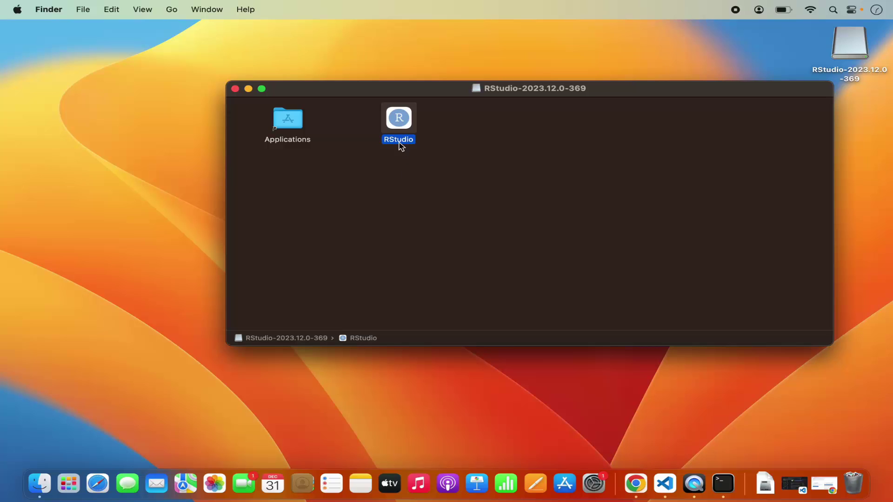
{"action": "left_click_drag", "start_coordinate": [397, 129], "coordinate": [287, 129]}
{"action": "left_click_drag", "start_coordinate": [286, 127], "coordinate": [290, 124]}
{"action": "left_click", "coordinate": [452, 173]}
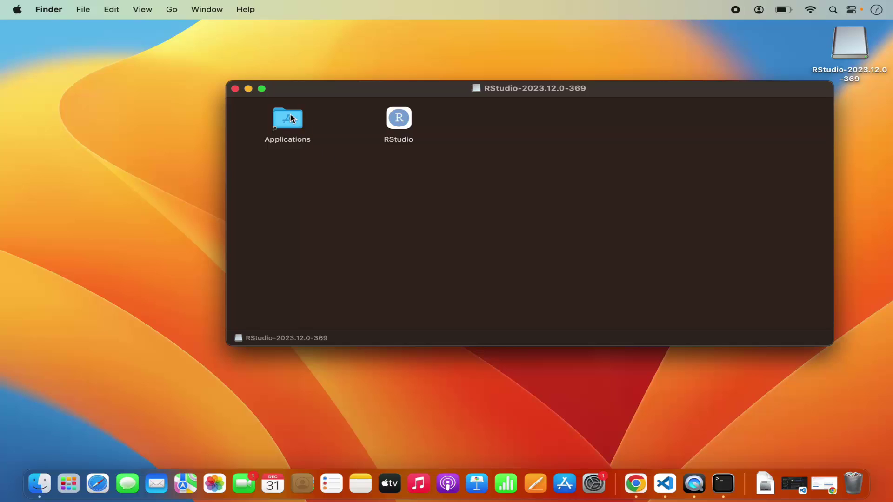
{"action": "left_click", "coordinate": [235, 89]}
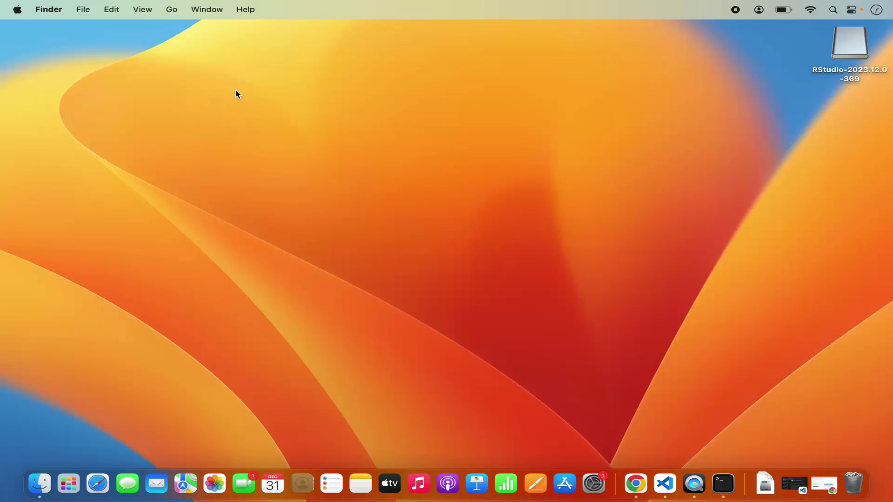
Step: Launch RStudio from the installed applications and enlarge its window to fill the screen
{"action": "left_click", "coordinate": [68, 488]}
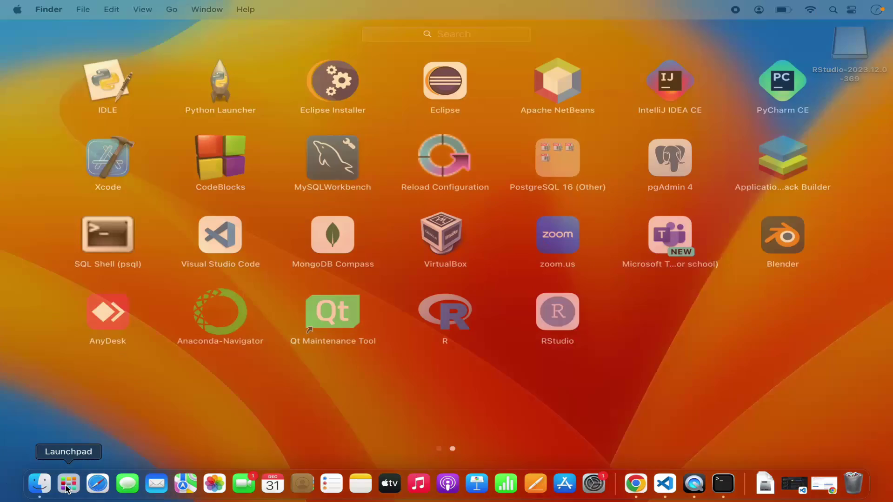
{"action": "left_click", "coordinate": [559, 313]}
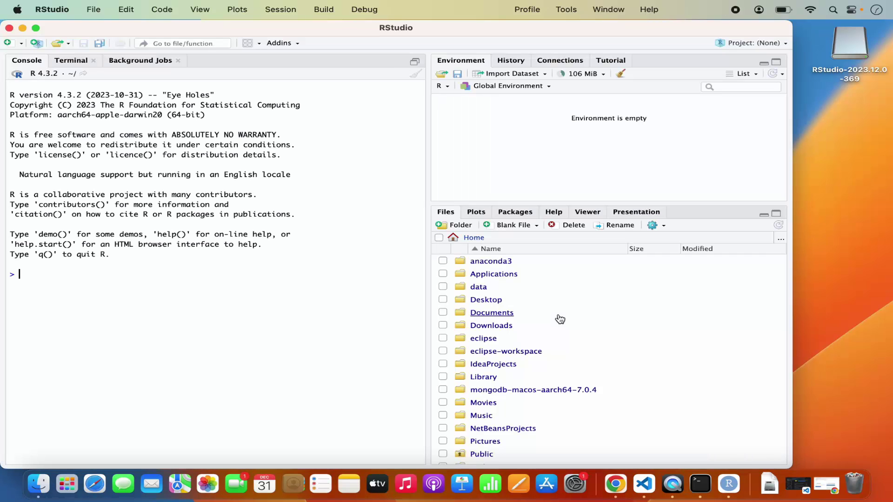
{"action": "double_click", "coordinate": [487, 27]}
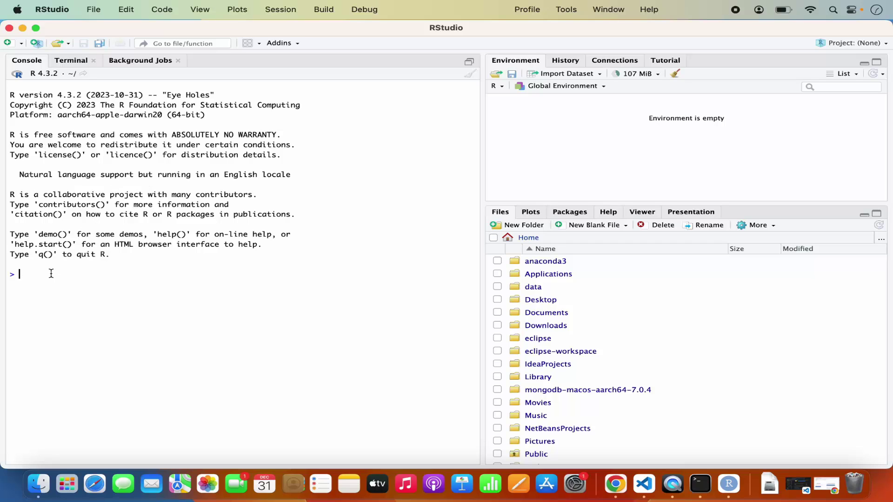
Step: Run print("Hello") in the RStudio console
{"action": "type", "text": "print("}
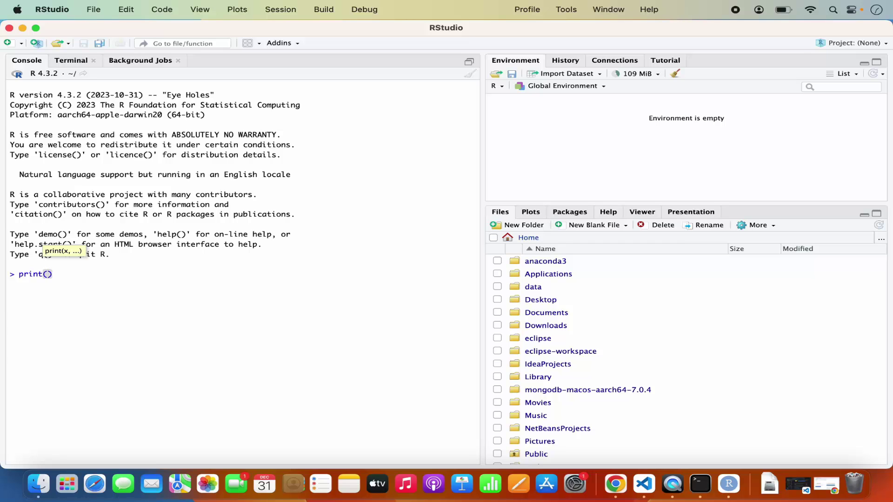
{"action": "type", "text": "\"Hello"}
{"action": "key", "text": "Return"}
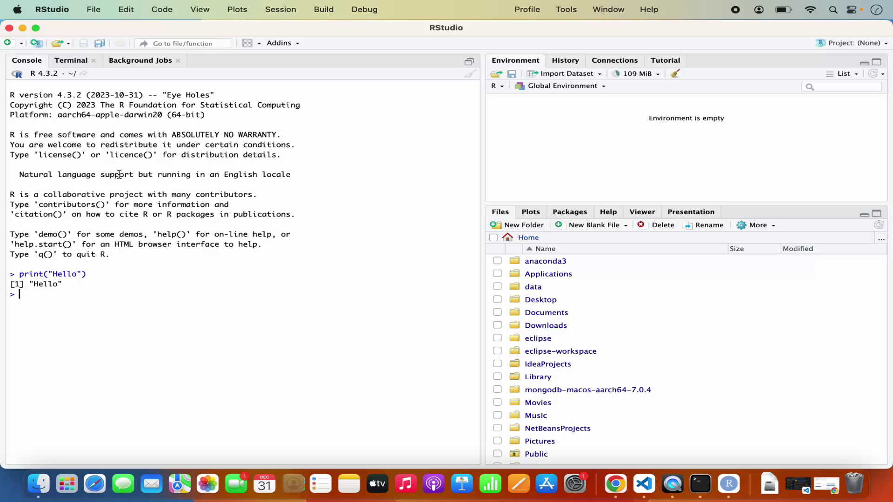
{"action": "left_click", "coordinate": [93, 10]}
{"action": "mouse_move", "coordinate": [106, 33]}
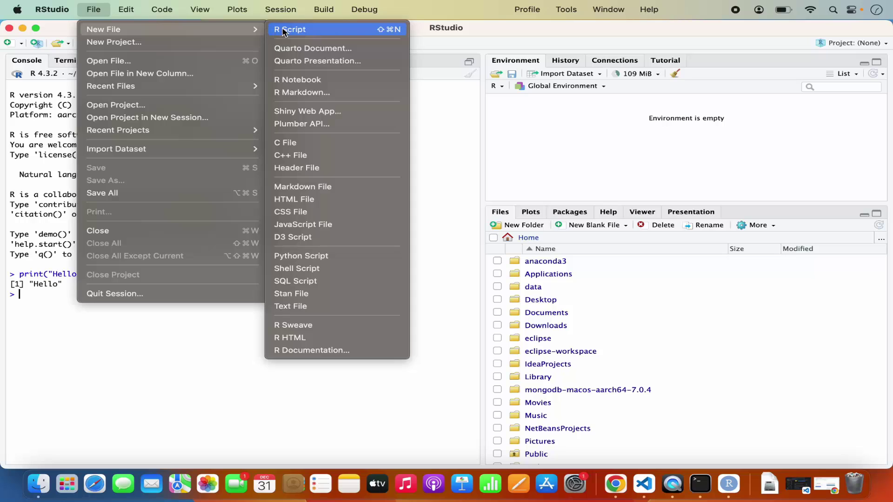
{"action": "key", "text": "Escape"}
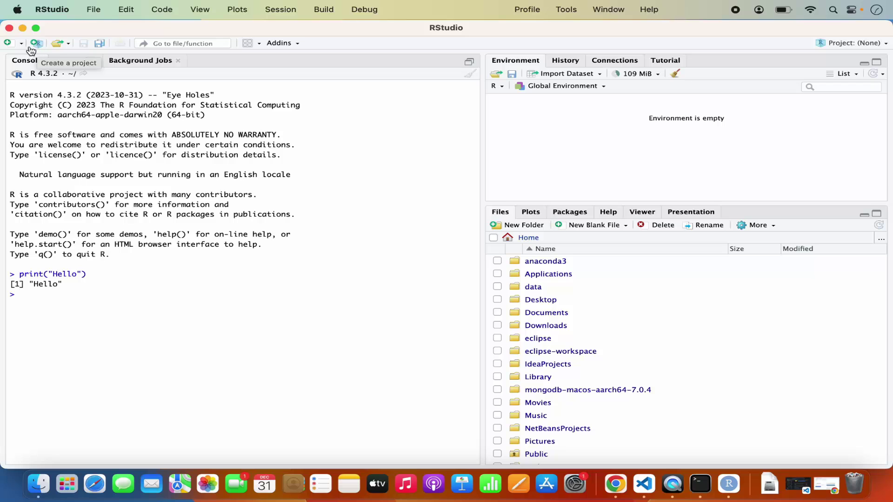
Step: Create a new R Script file in RStudio
{"action": "left_click", "coordinate": [94, 10]}
{"action": "mouse_move", "coordinate": [149, 31]}
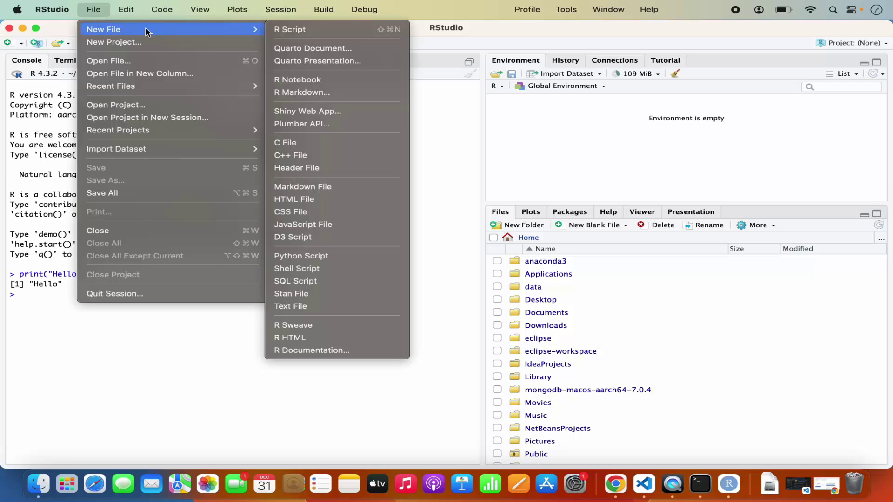
{"action": "left_click", "coordinate": [289, 31]}
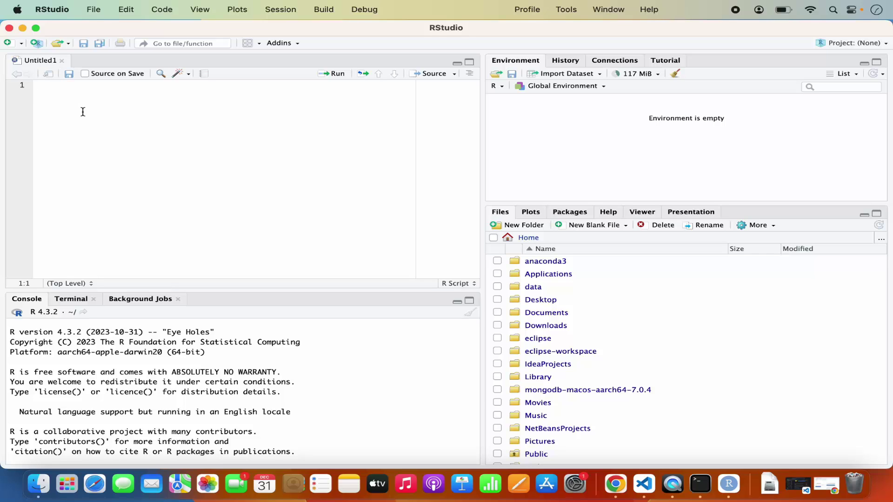
Step: Save the new script as test.R in the DemoC folder and allow RStudio to access the Documents folder
{"action": "left_click", "coordinate": [69, 75]}
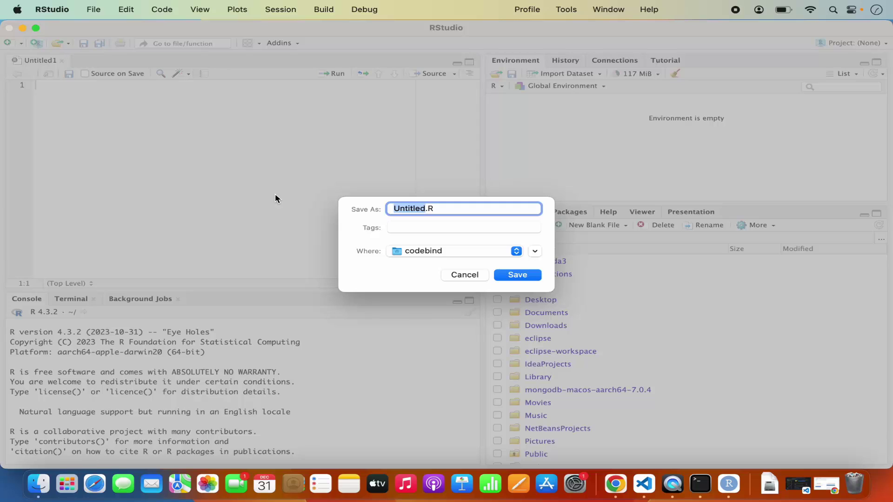
{"action": "type", "text": "test"}
{"action": "left_click", "coordinate": [442, 252]}
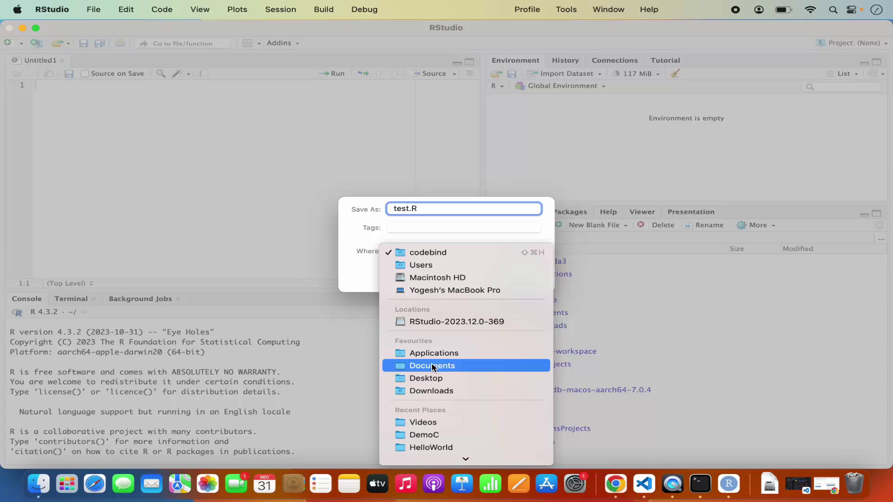
{"action": "left_click", "coordinate": [421, 435]}
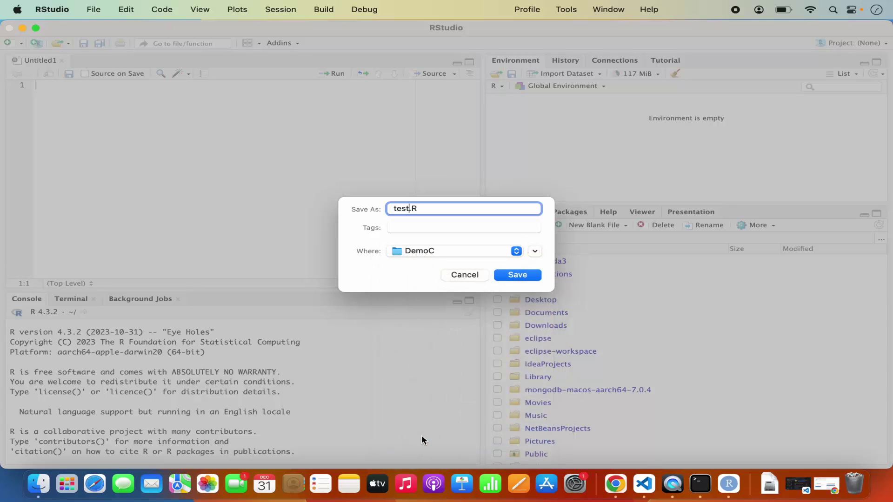
{"action": "left_click", "coordinate": [516, 275]}
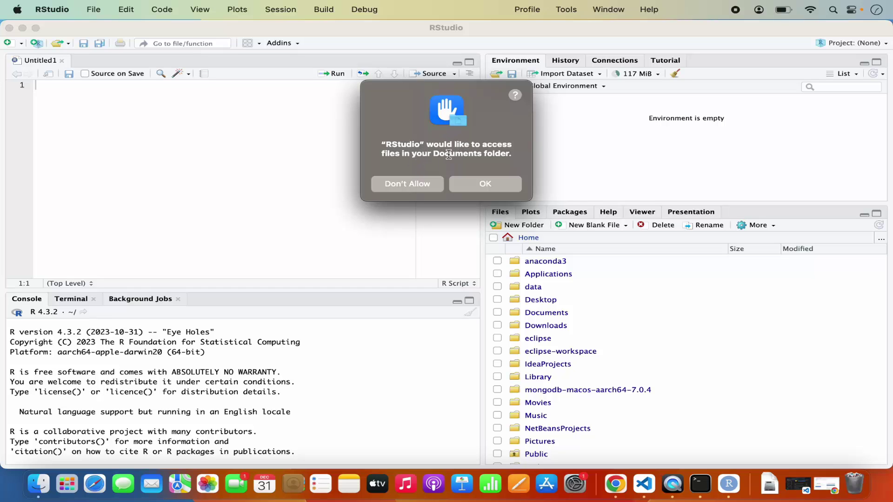
{"action": "left_click", "coordinate": [484, 186]}
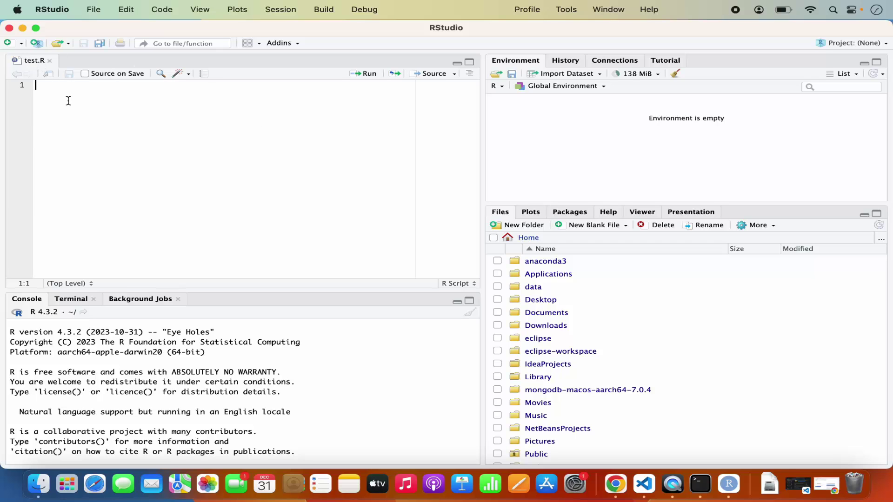
Step: Write print("Hello World") on the first line of the test.R script and run that line
{"action": "type", "text": "prin"}
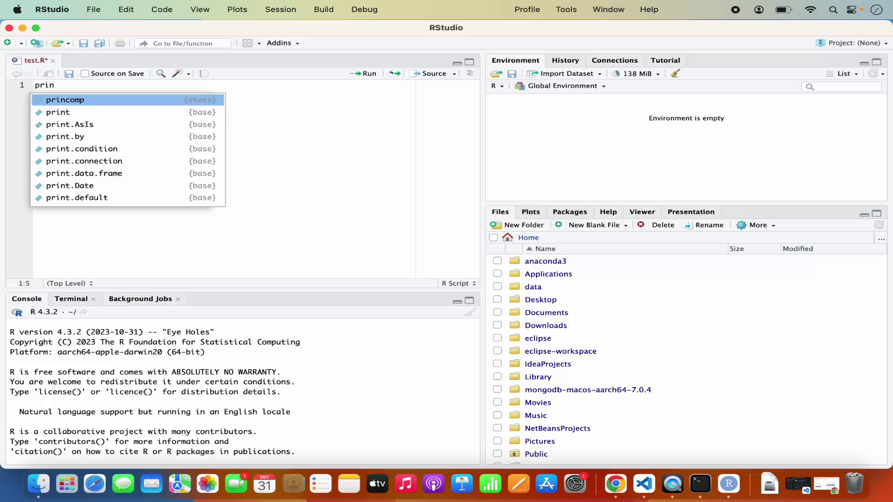
{"action": "type", "text": "t"}
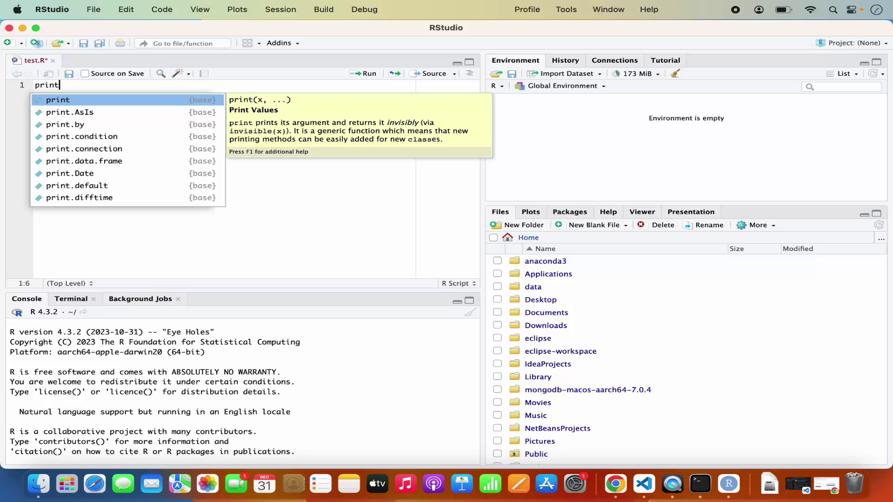
{"action": "type", "text": "("}
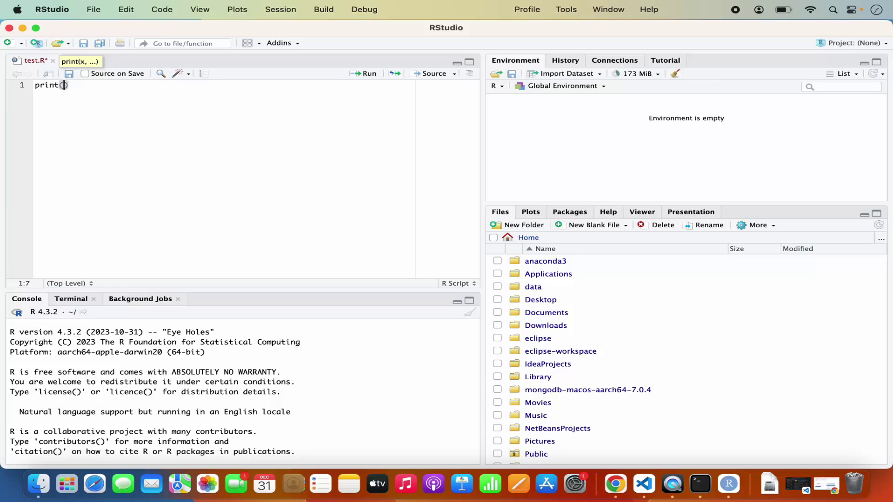
{"action": "type", "text": "\"Hellow"}
{"action": "key", "text": "BackSpace"}
{"action": "key", "text": "BackSpace"}
{"action": "type", "text": "World"}
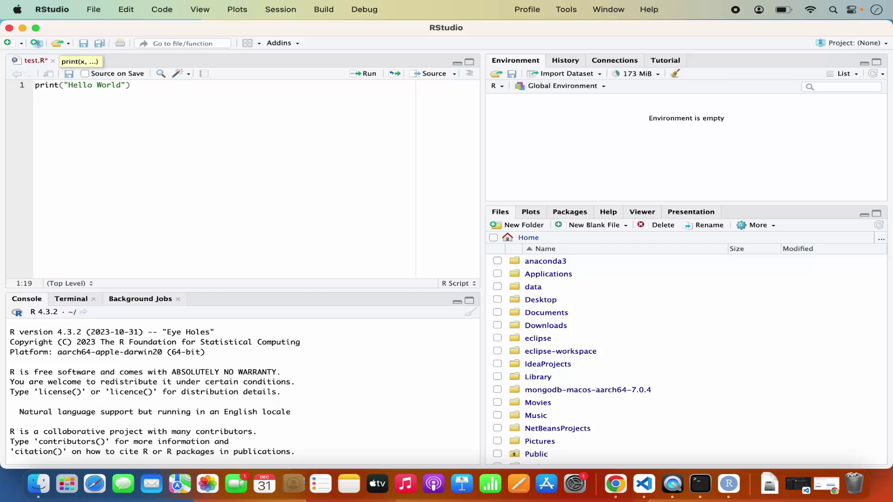
{"action": "left_click", "coordinate": [148, 87]}
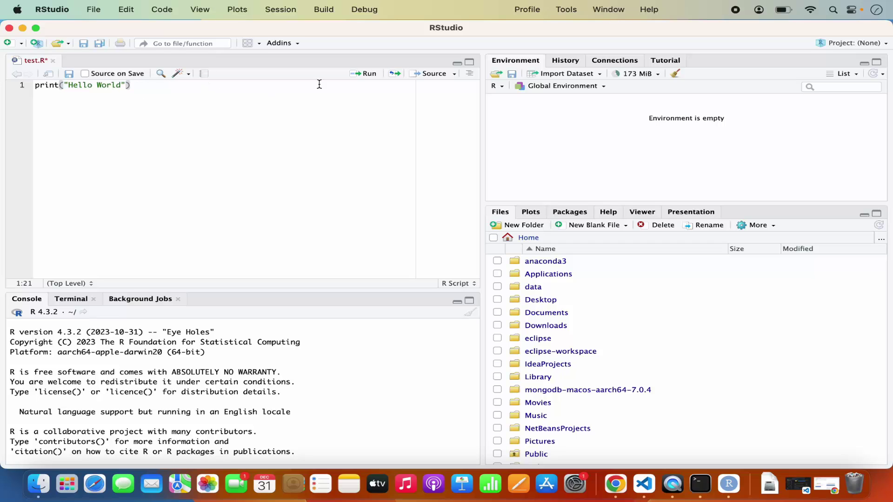
{"action": "left_click", "coordinate": [362, 75]}
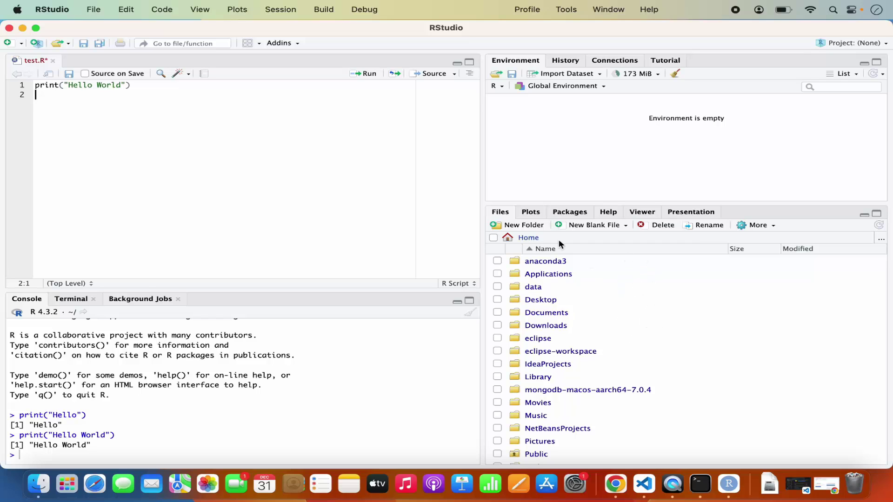
Step: Look through the Plots, Packages, Help, Viewer and Presentation views, plus the command History, Connections and Tutorial views
{"action": "left_click", "coordinate": [530, 213]}
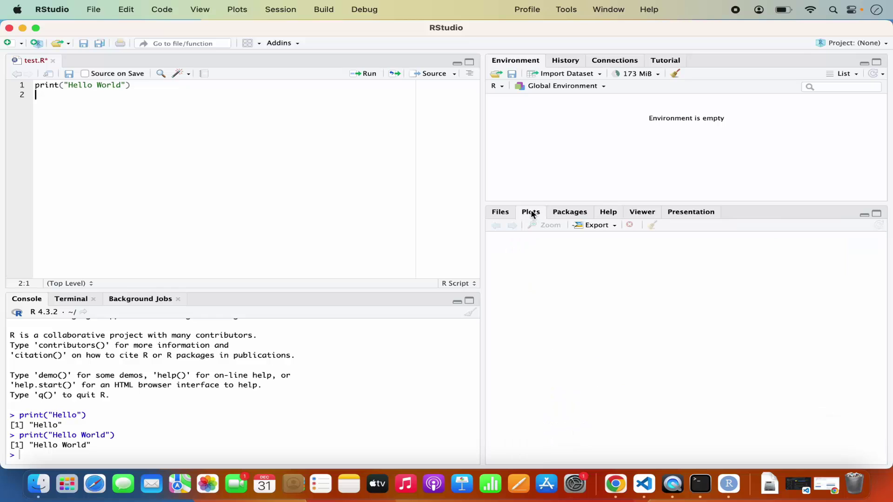
{"action": "left_click", "coordinate": [563, 215]}
{"action": "left_click", "coordinate": [617, 214]}
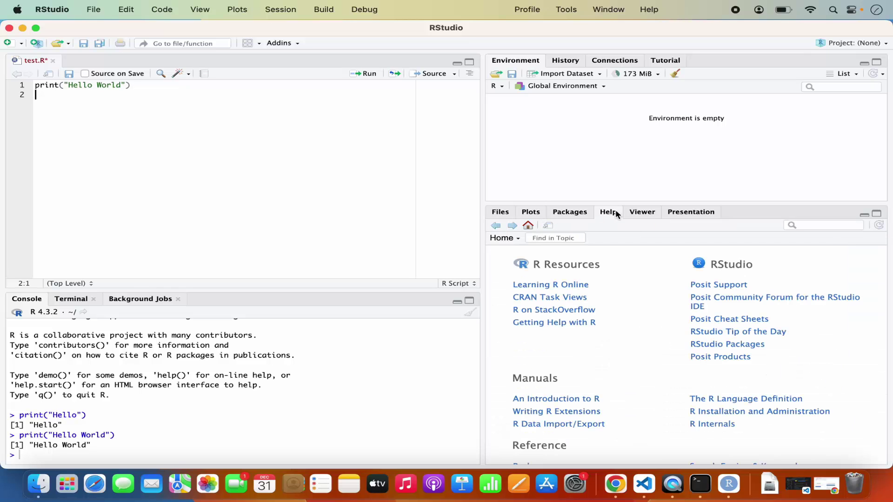
{"action": "left_click", "coordinate": [643, 217]}
{"action": "left_click", "coordinate": [683, 214]}
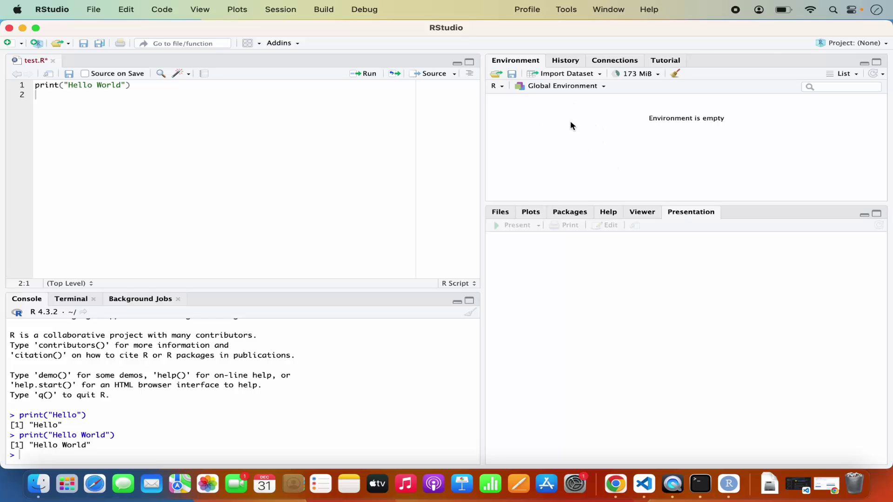
{"action": "left_click", "coordinate": [566, 61]}
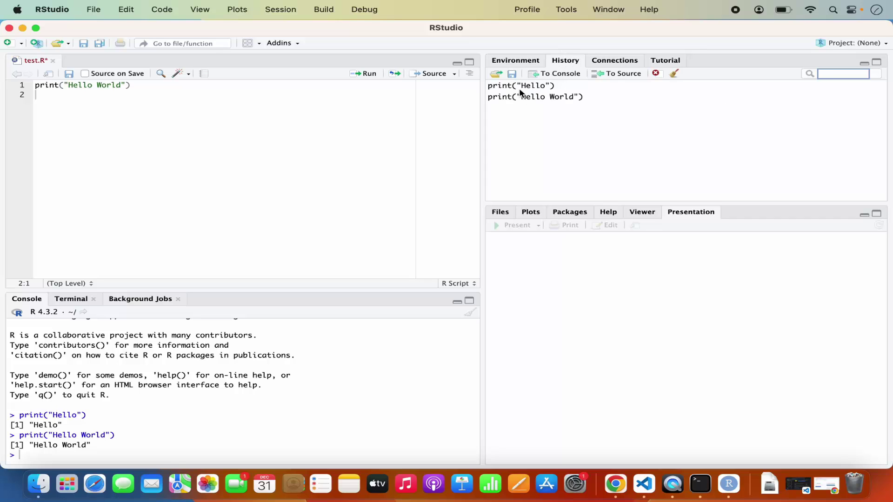
{"action": "left_click", "coordinate": [607, 65]}
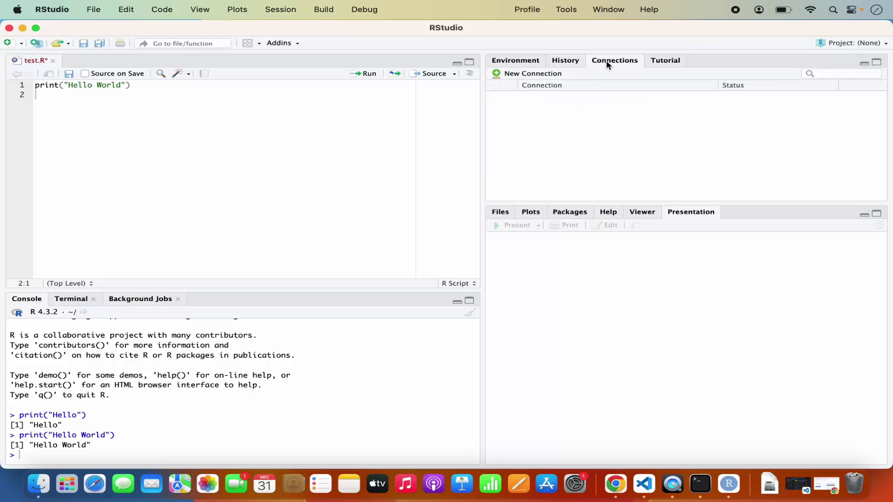
{"action": "left_click", "coordinate": [655, 61]}
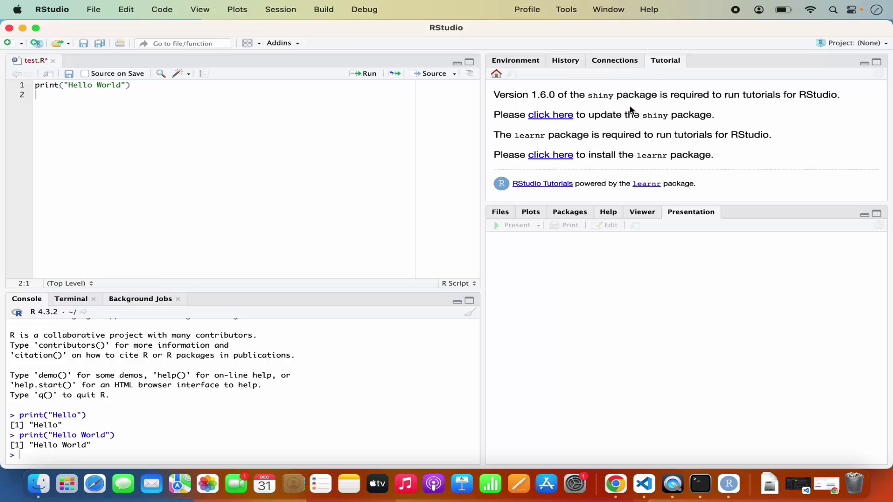